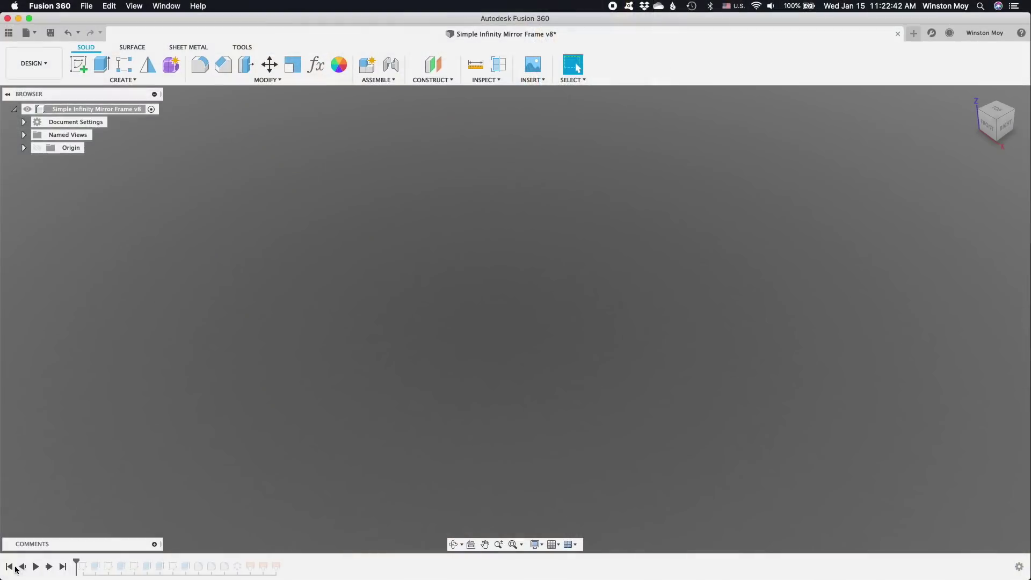
Step the timeline to Sketch1 and inspect its 0.50 mitre dimension.
click(48, 567)
right_click(83, 566)
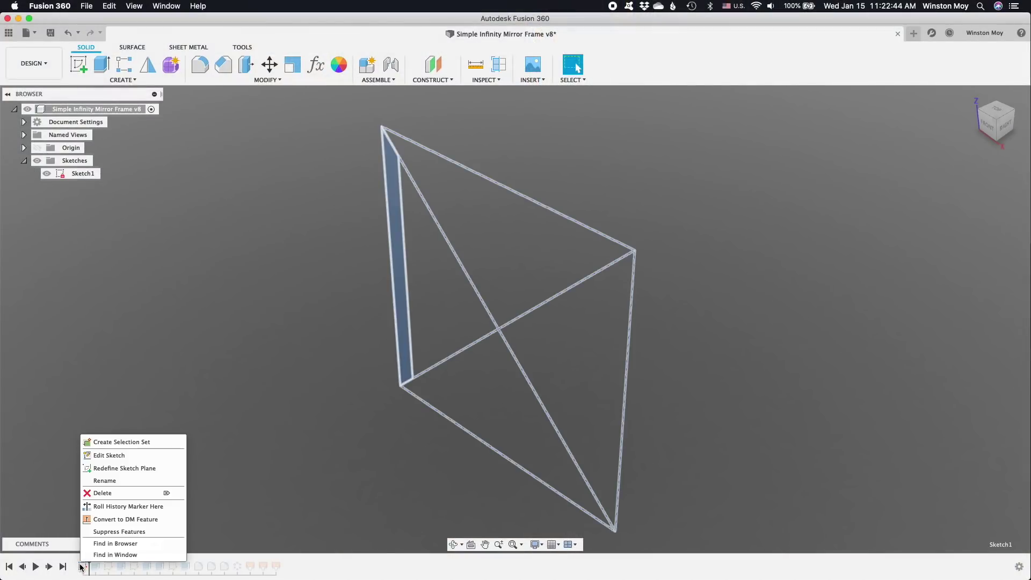
click(104, 454)
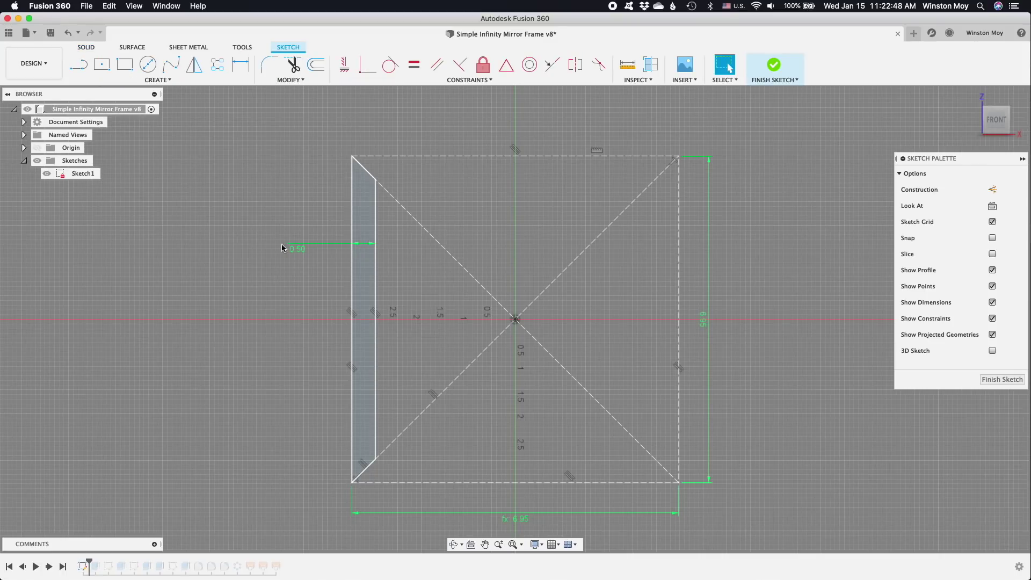
click(295, 249)
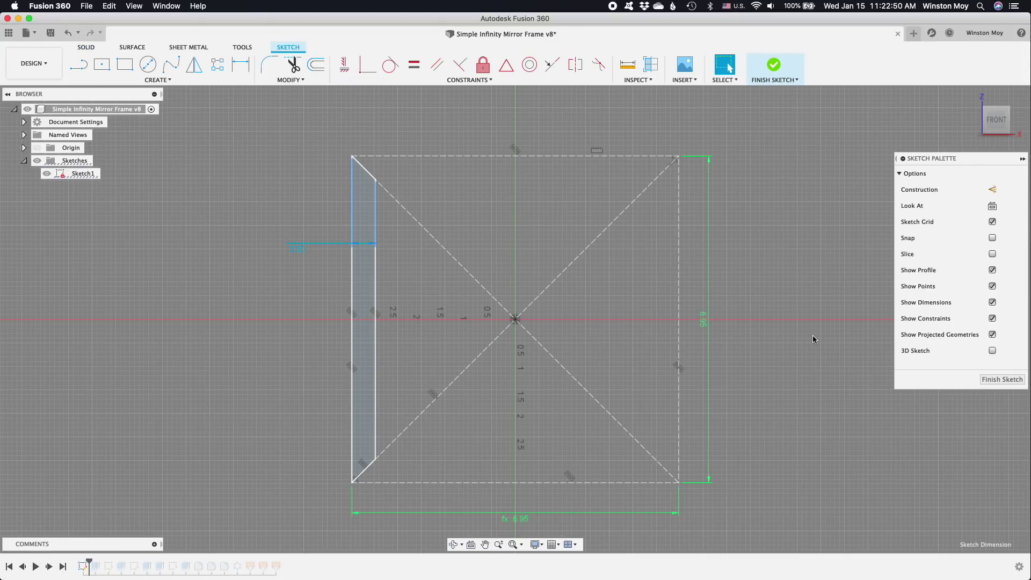
click(745, 331)
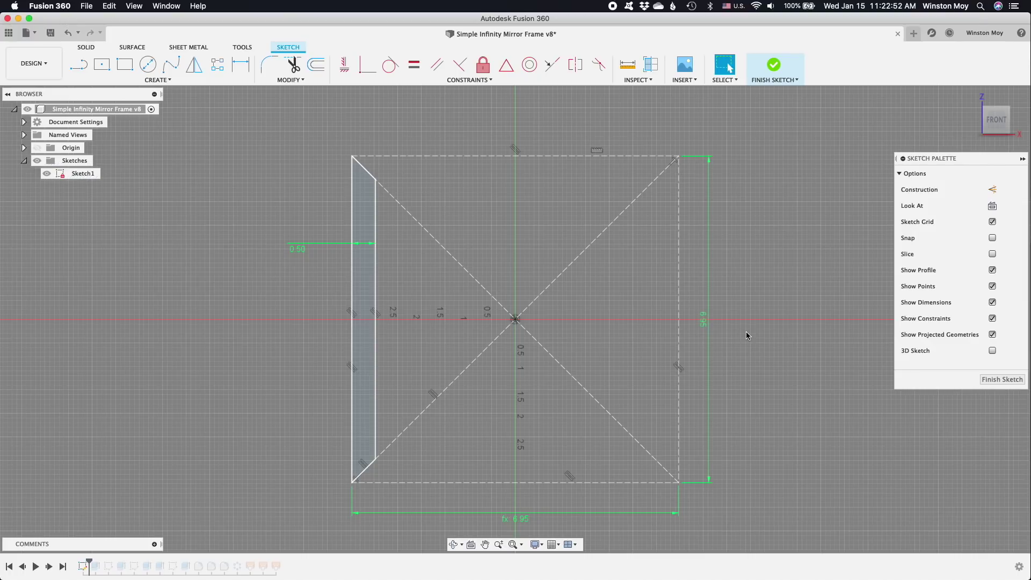
click(771, 79)
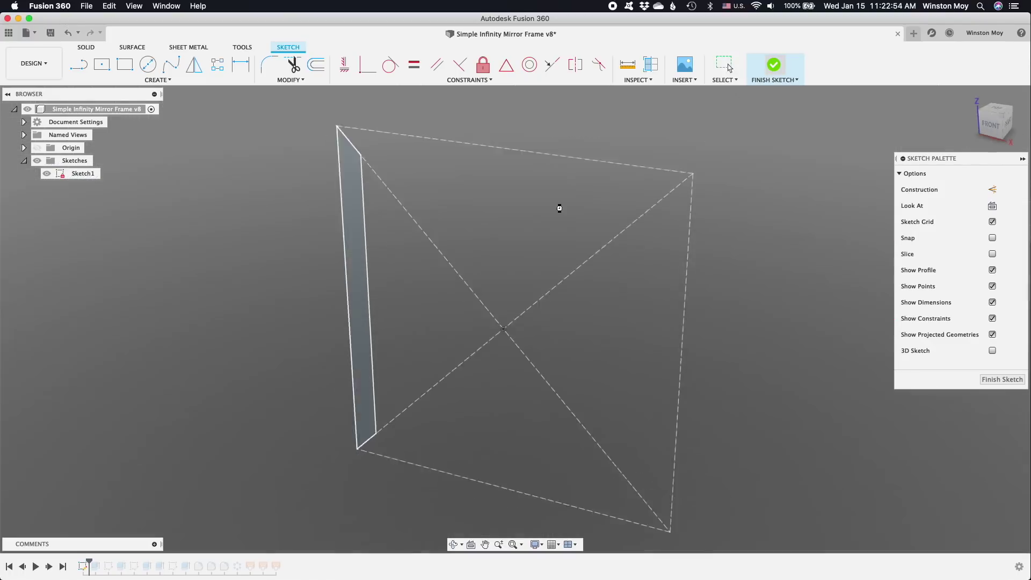
Confirm Extrude1's 1 in extrusion distance, then open Sketch2 for editing.
click(48, 567)
right_click(96, 566)
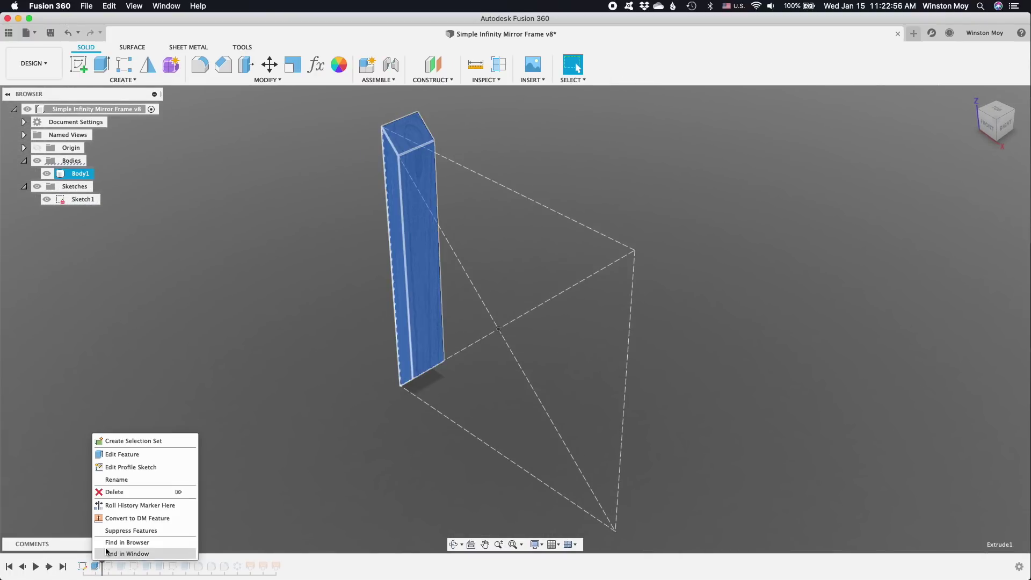
click(102, 457)
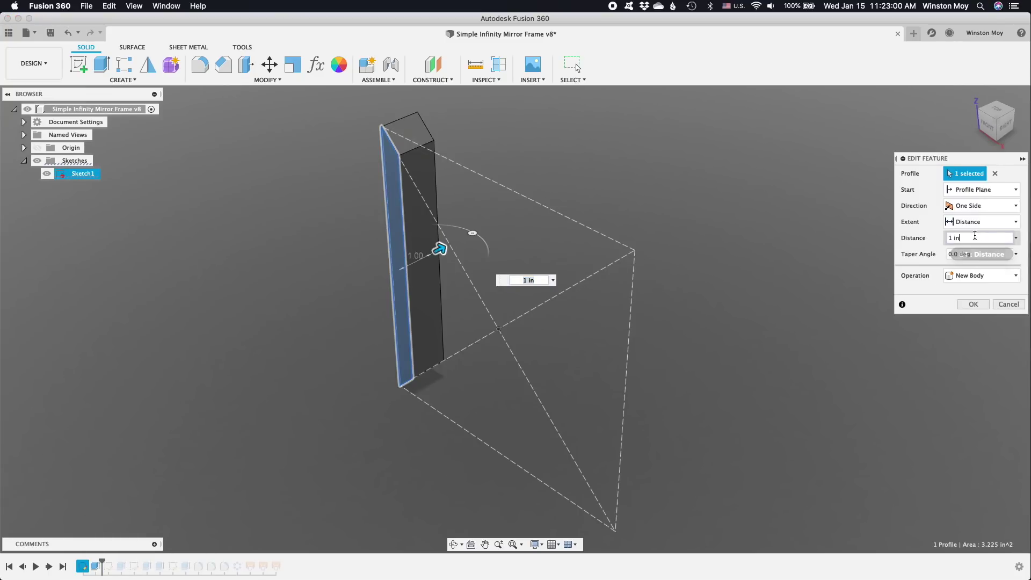
click(944, 237)
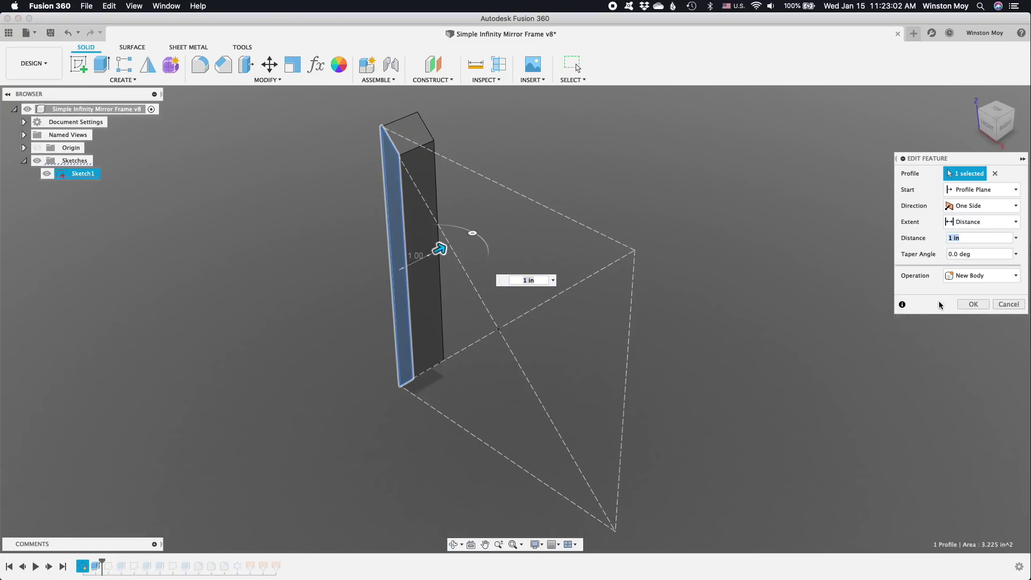
click(973, 304)
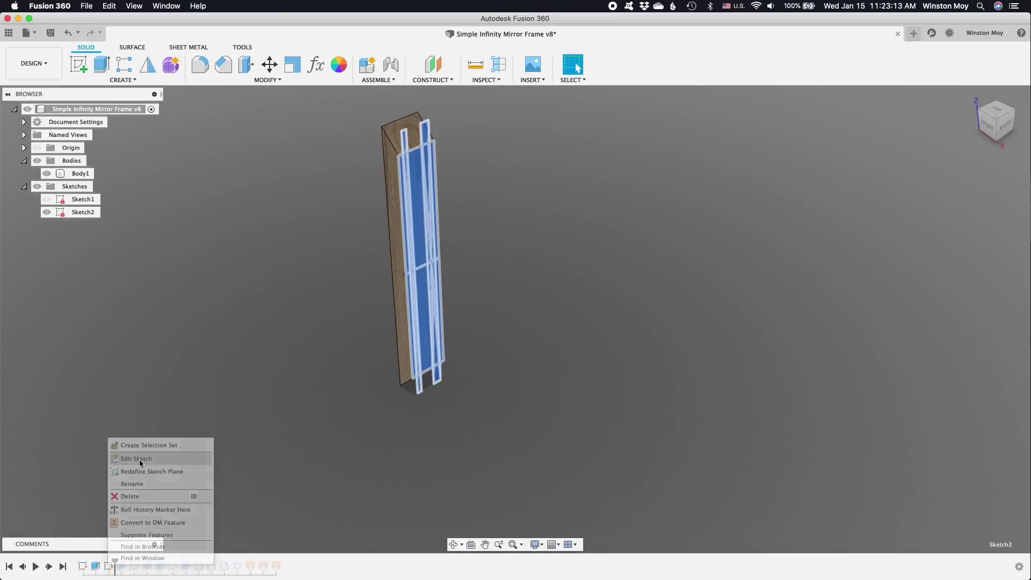
click(140, 459)
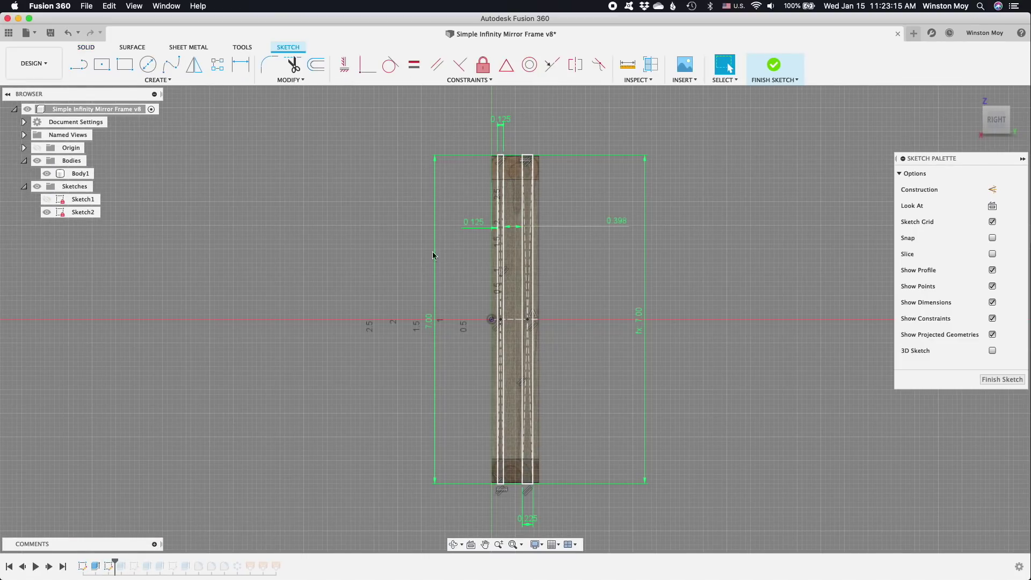
Move the 0.125 dimension label aside and select the narrow strip's two lines.
scroll(459, 150, up, 6)
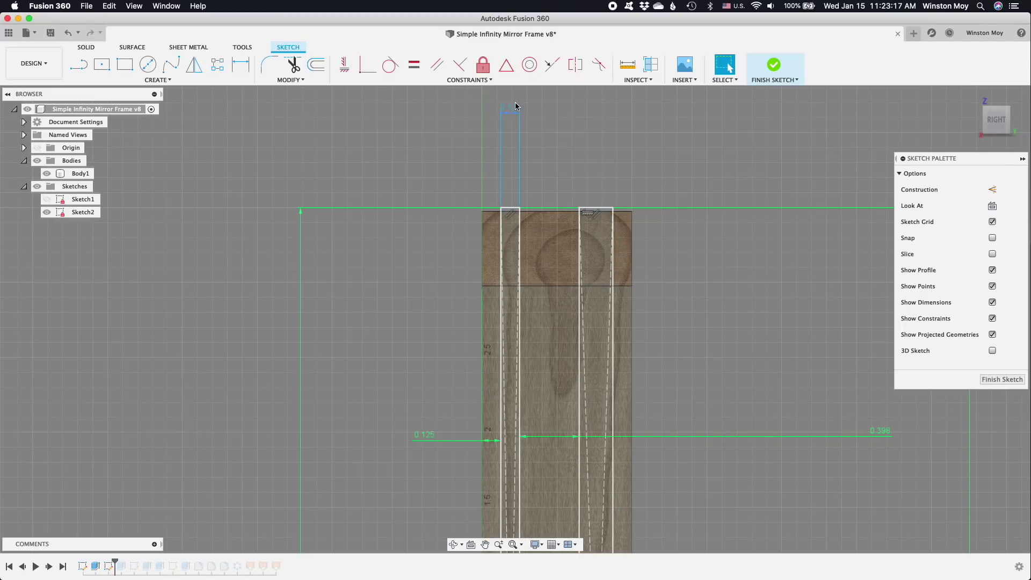
mouse_move(513, 108)
mouse_down()
mouse_move(504, 159)
mouse_move(434, 193)
mouse_up()
click(500, 258)
shift+click(519, 258)
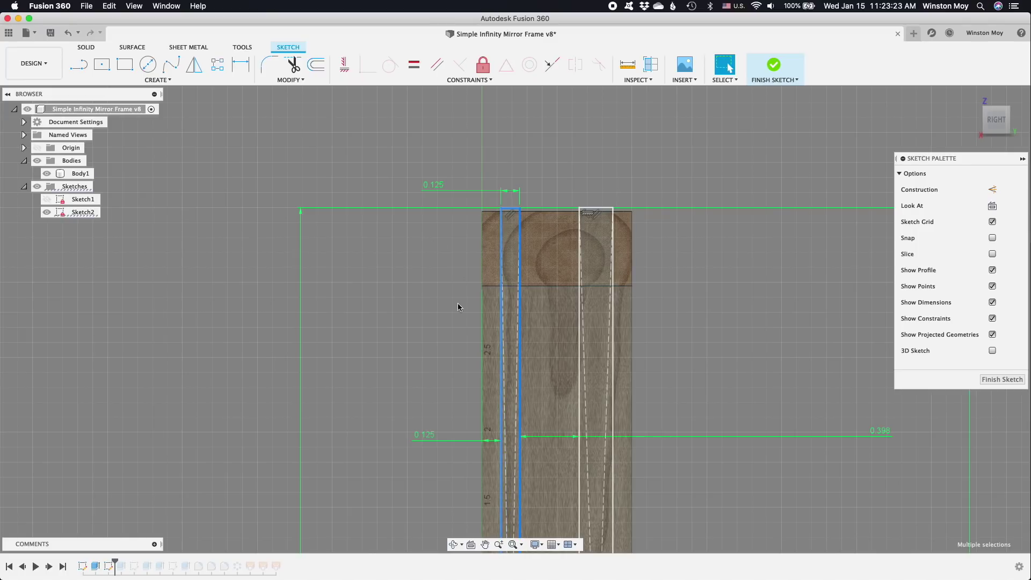
mouse_move(457, 308)
middle_down()
mouse_move(411, 297)
mouse_move(343, 233)
middle_up()
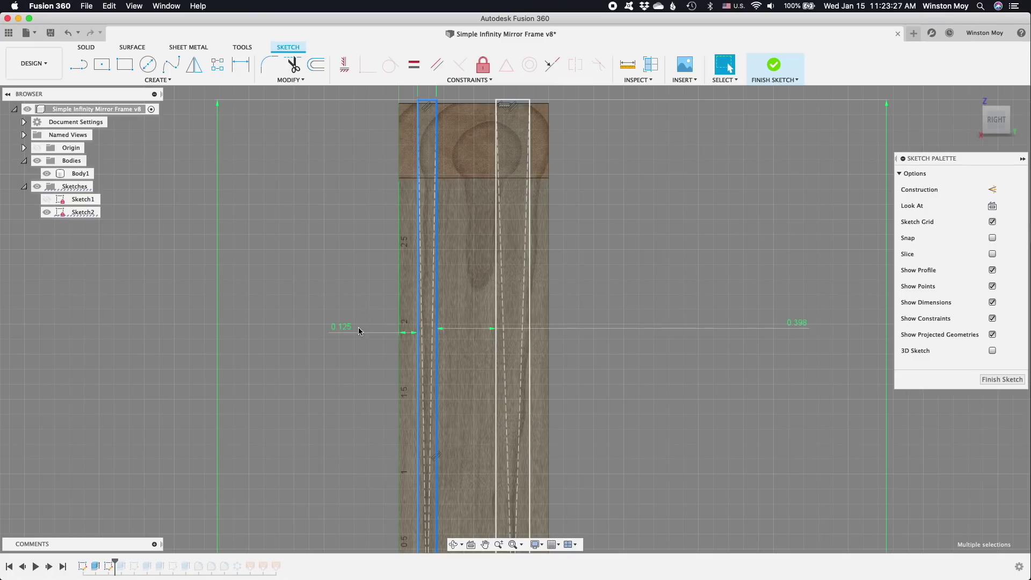
Reposition the 0.398 label and keep the groove width at 10.1 mm.
drag(804, 329, 587, 278)
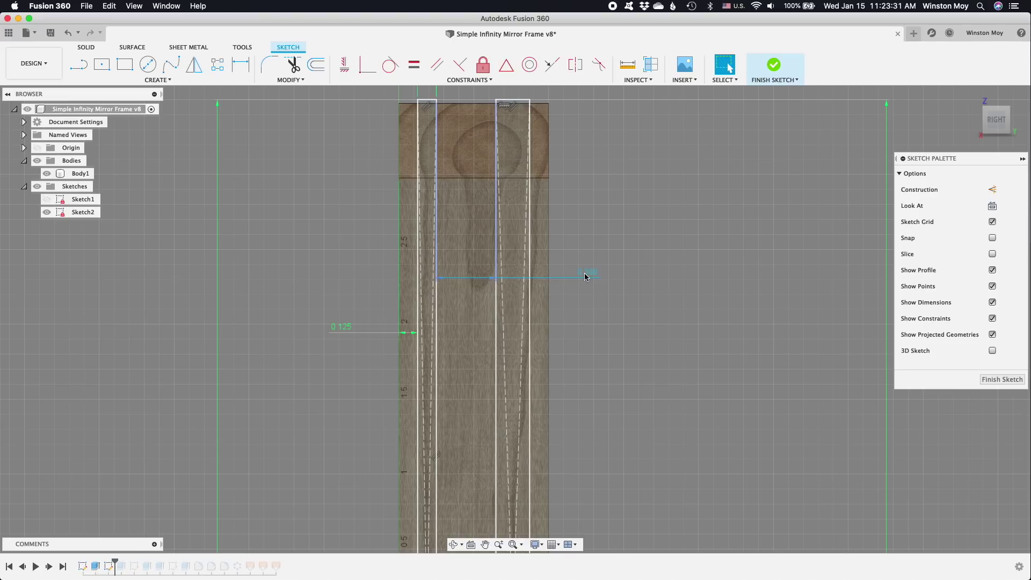
double_click(585, 276)
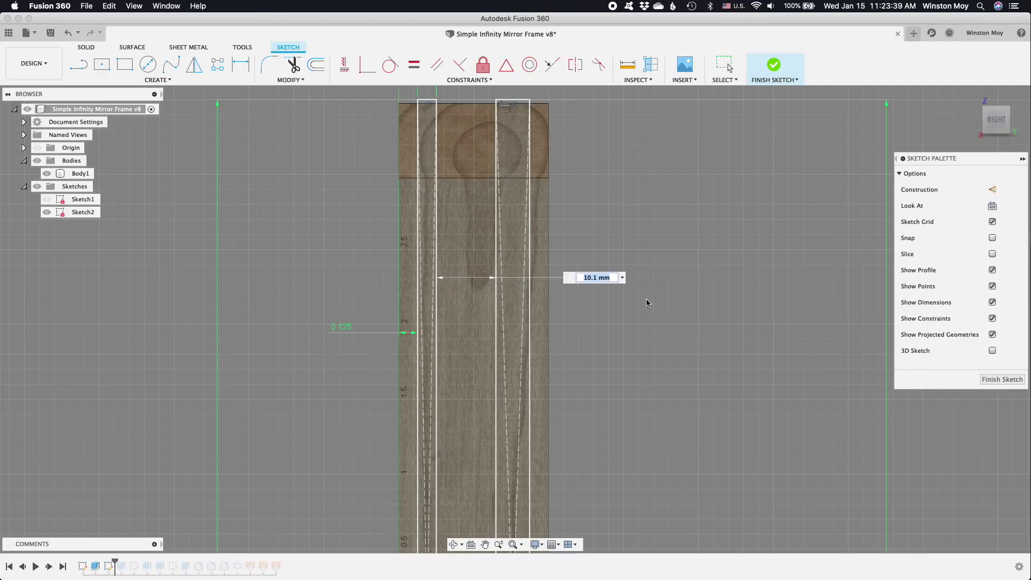
key(Return)
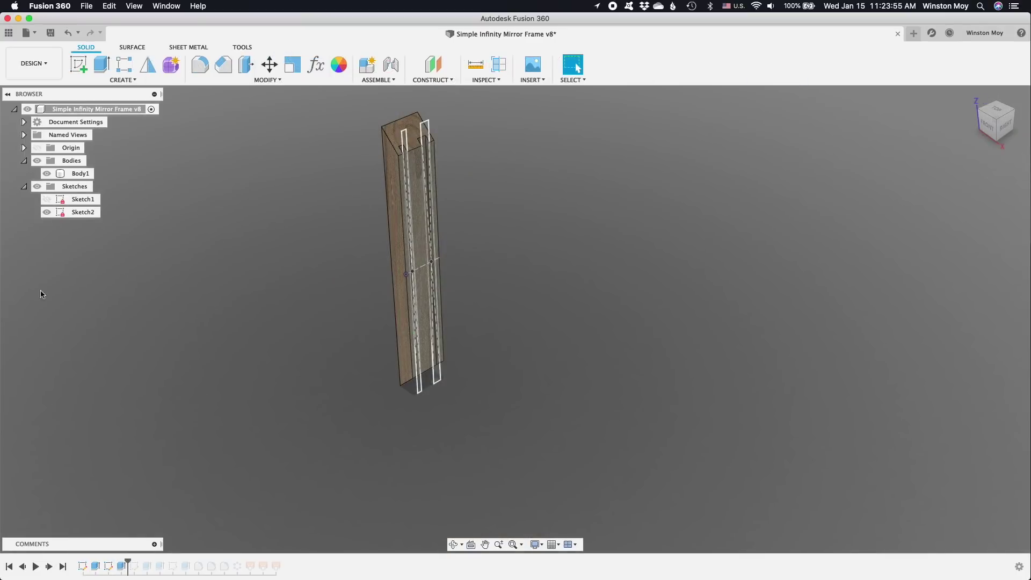
Hide Sketch2 and orbit to look along the piece's grooves.
click(46, 213)
scroll(333, 177, up, 5)
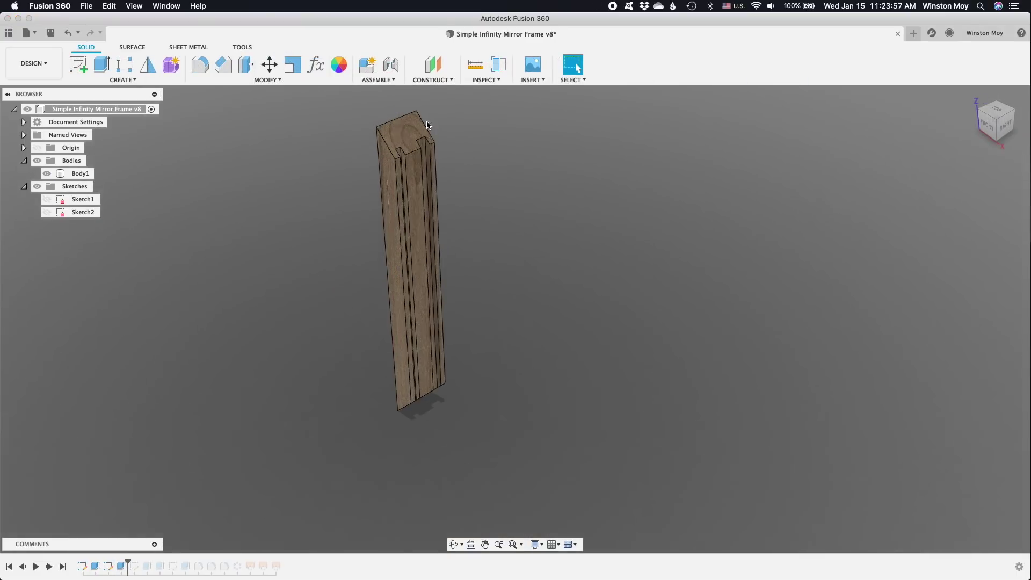
mouse_move(332, 178)
shift+middle_down()
mouse_move(364, 212)
mouse_move(352, 177)
shift+middle_up()
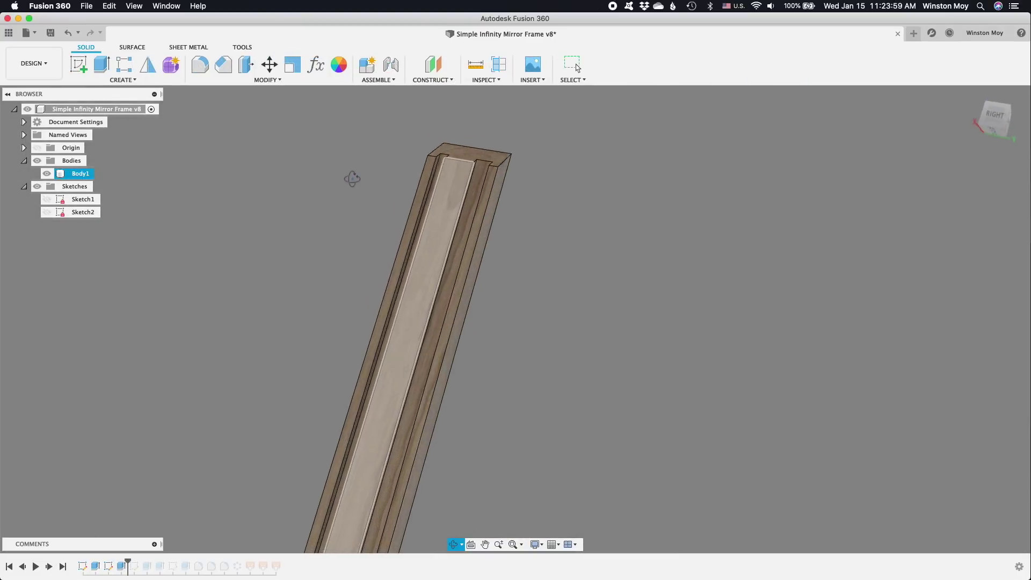
Preview a quantity-4 circular pattern as a square frame, then cancel it.
click(596, 382)
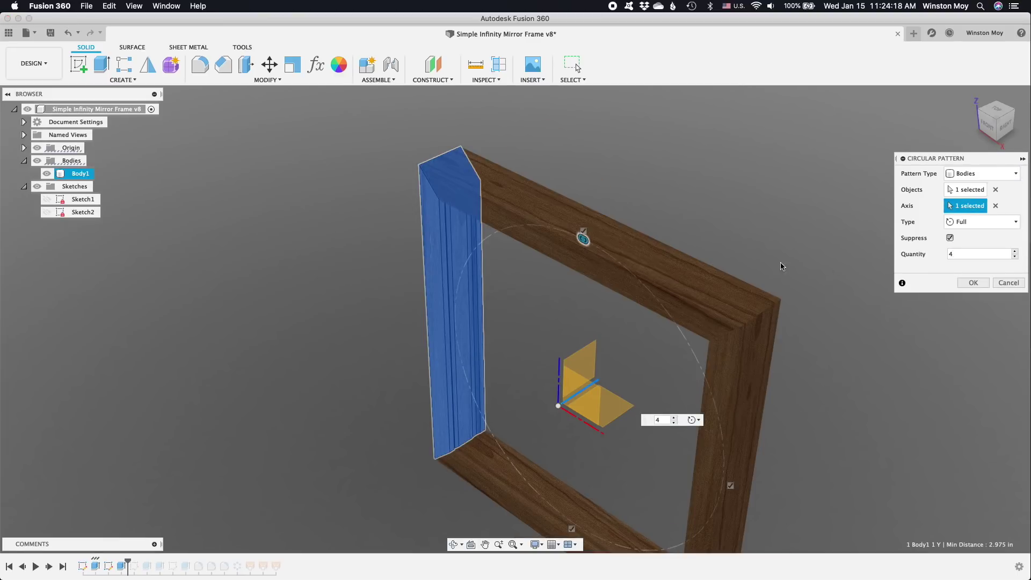
shift+middle_drag(596, 383, 593, 273)
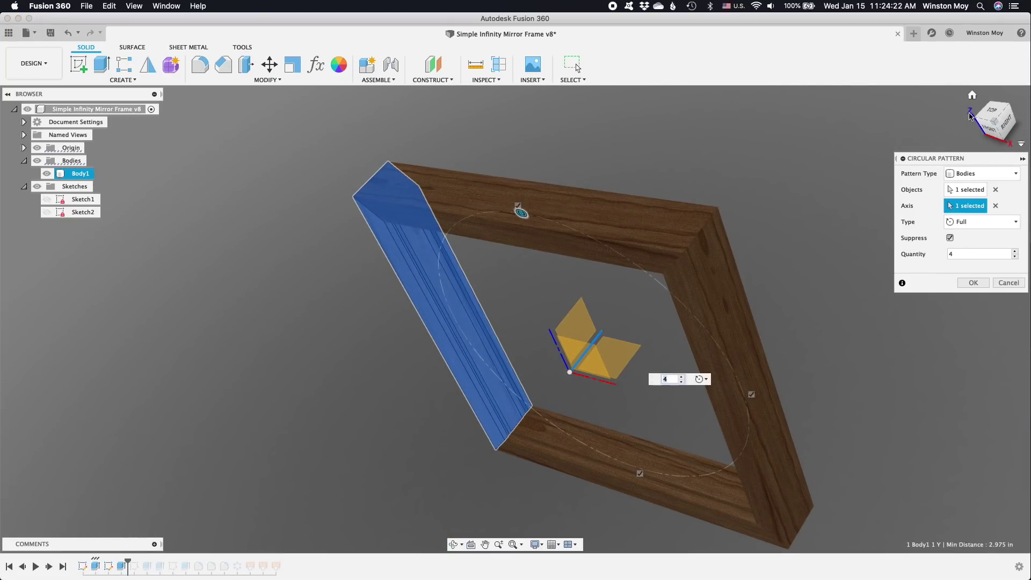
click(974, 96)
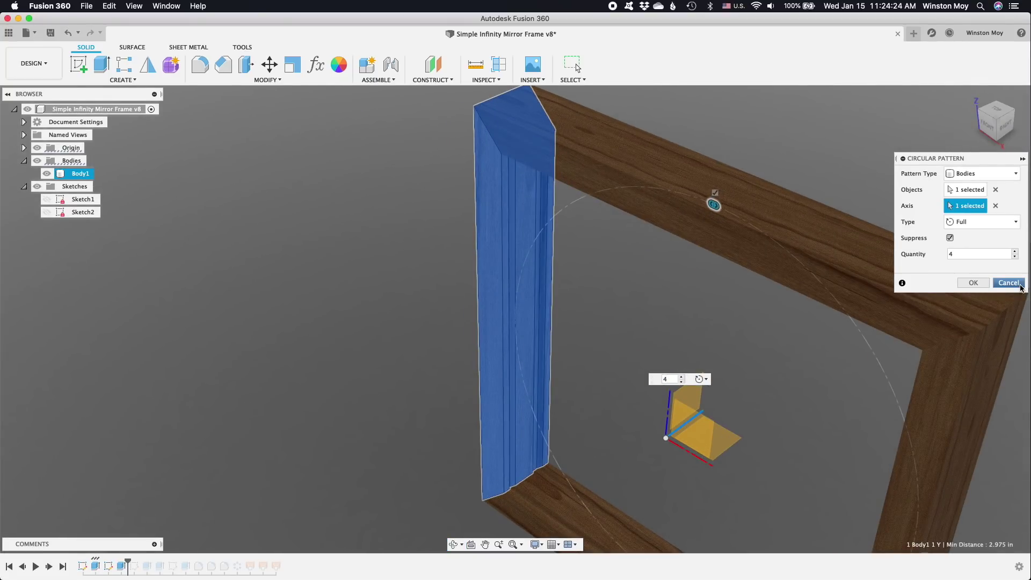
click(1008, 283)
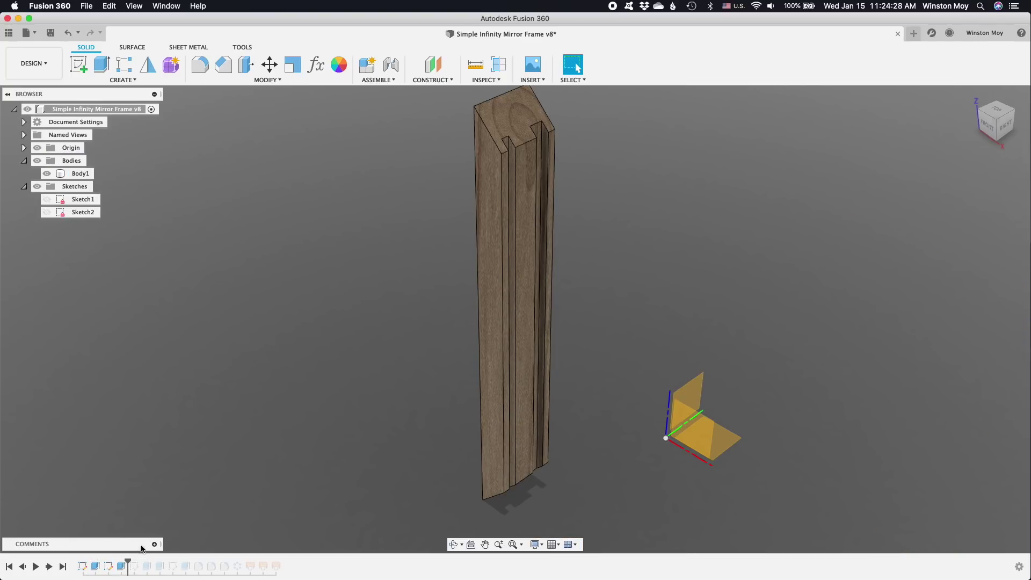
click(50, 567)
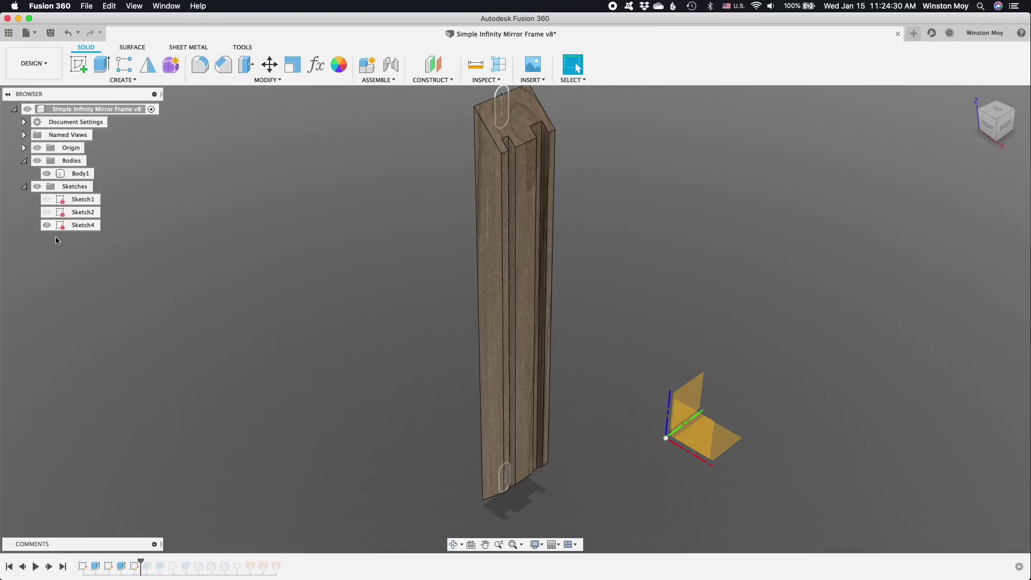
Show Sketch4's slot profiles and inspect the piece from the right and underside.
click(46, 226)
click(84, 226)
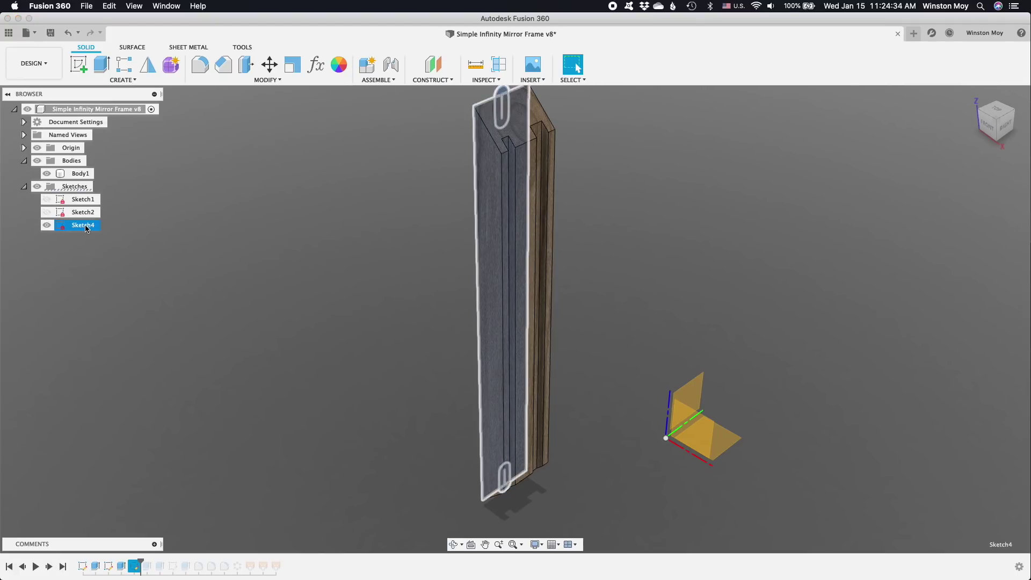
click(1004, 124)
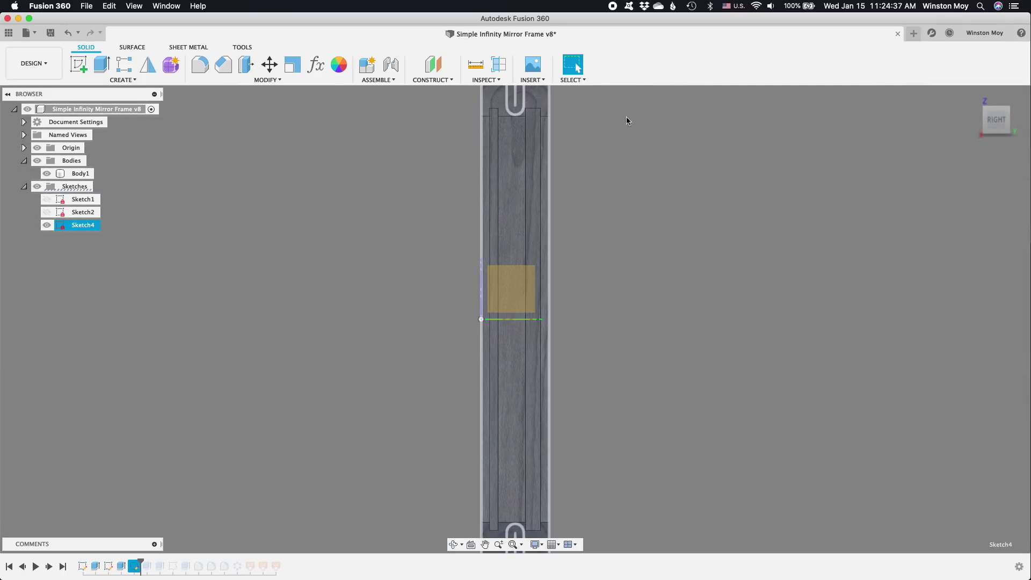
mouse_move(626, 117)
shift+middle_down()
mouse_move(502, 472)
mouse_move(509, 397)
shift+middle_up()
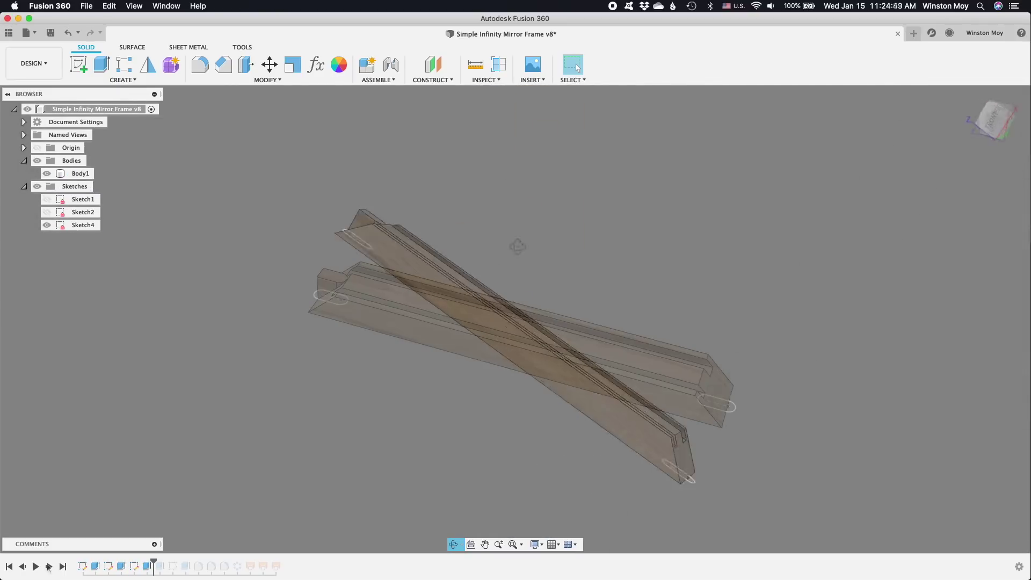
Advance the history four features to add the round end and curved cut.
click(49, 568)
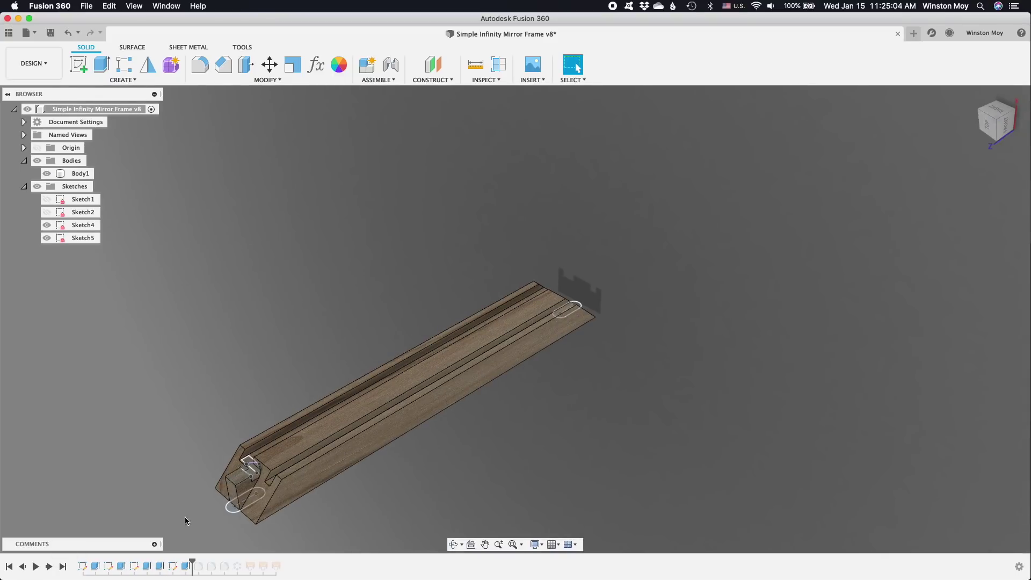
scroll(184, 517, up, 5)
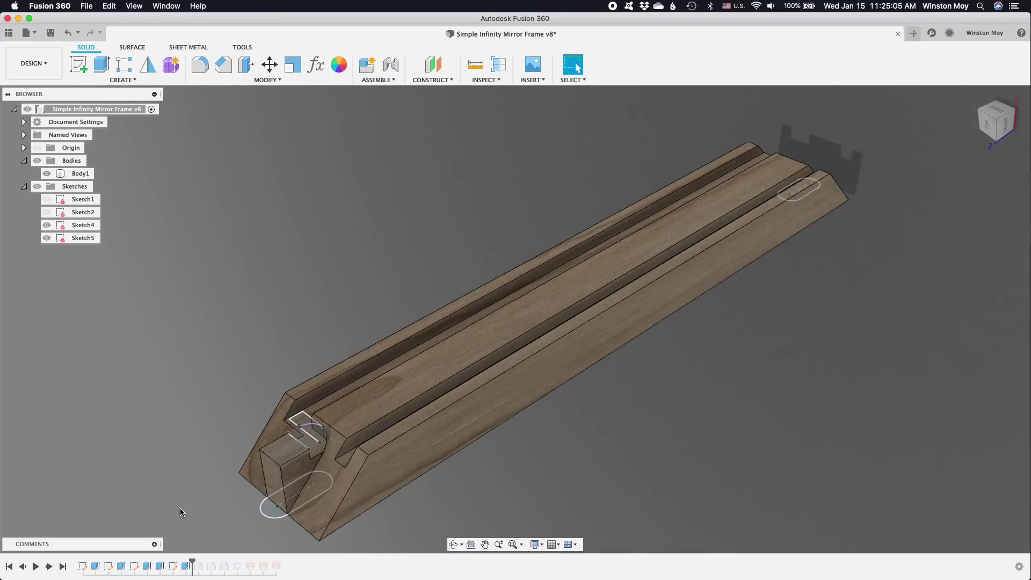
click(50, 568)
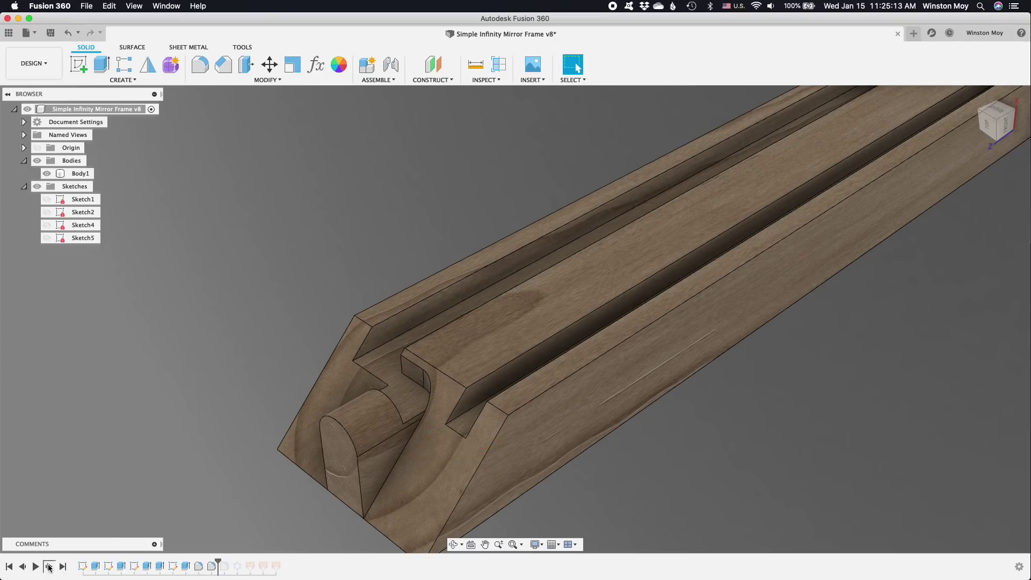
click(49, 568)
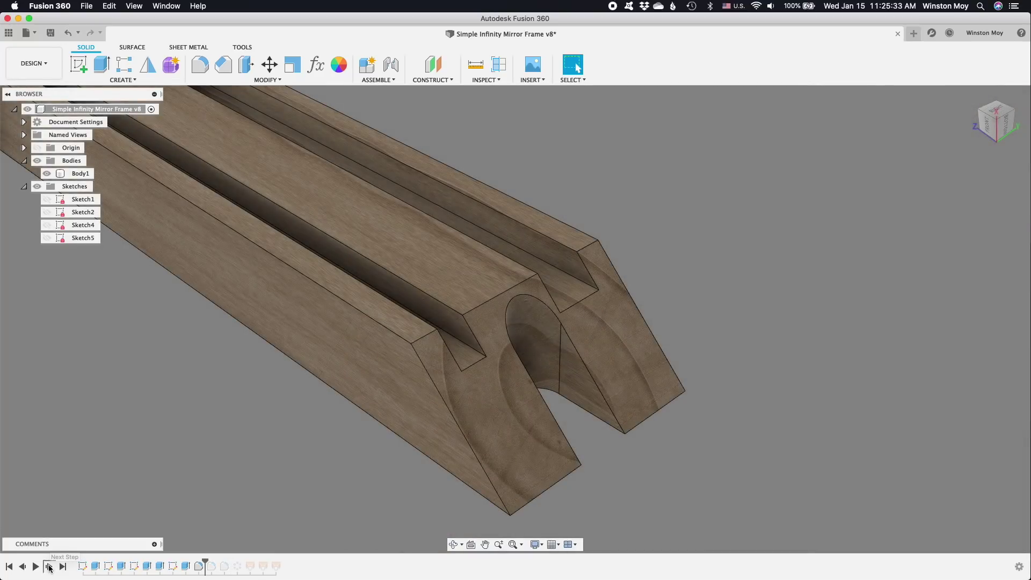
click(50, 568)
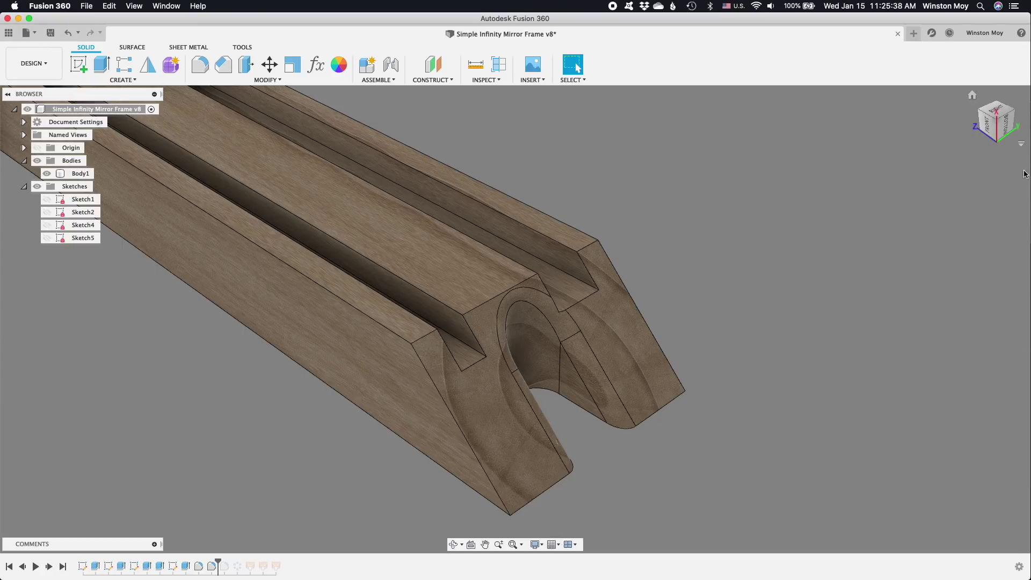
click(973, 96)
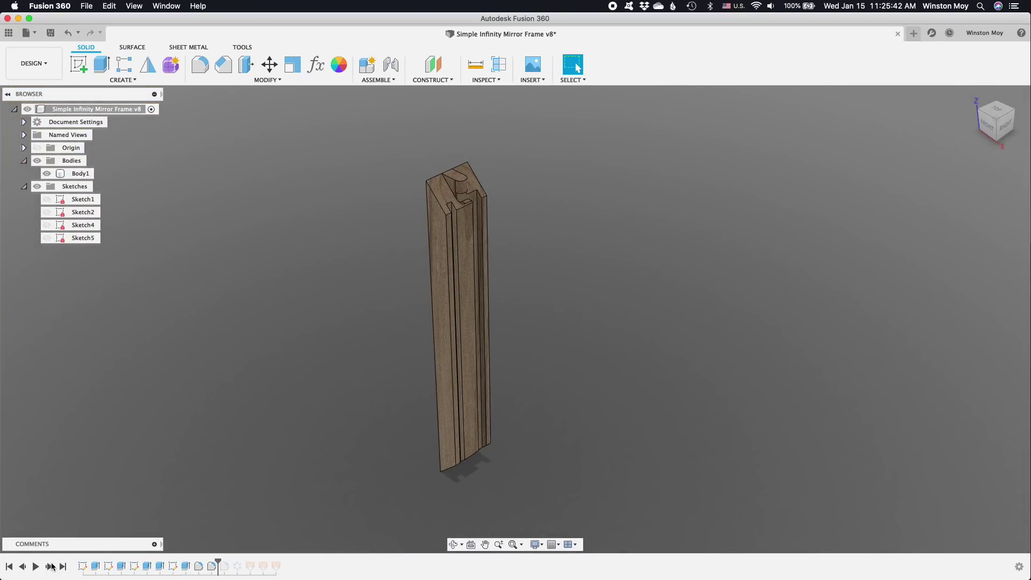
Advance the history twice to form Body1–Body4, fit the frame, and check Body3.
click(51, 567)
click(51, 566)
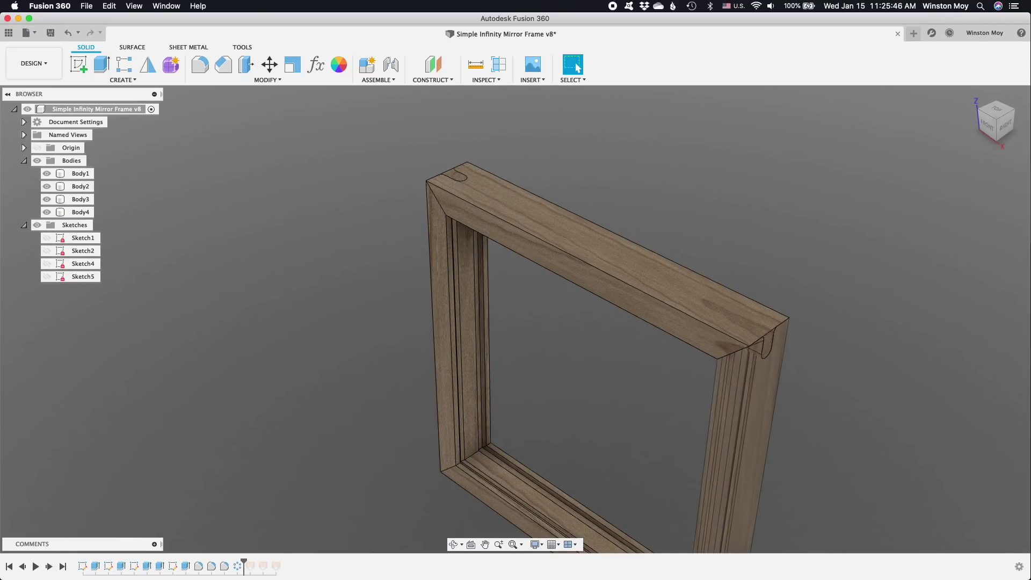
click(514, 544)
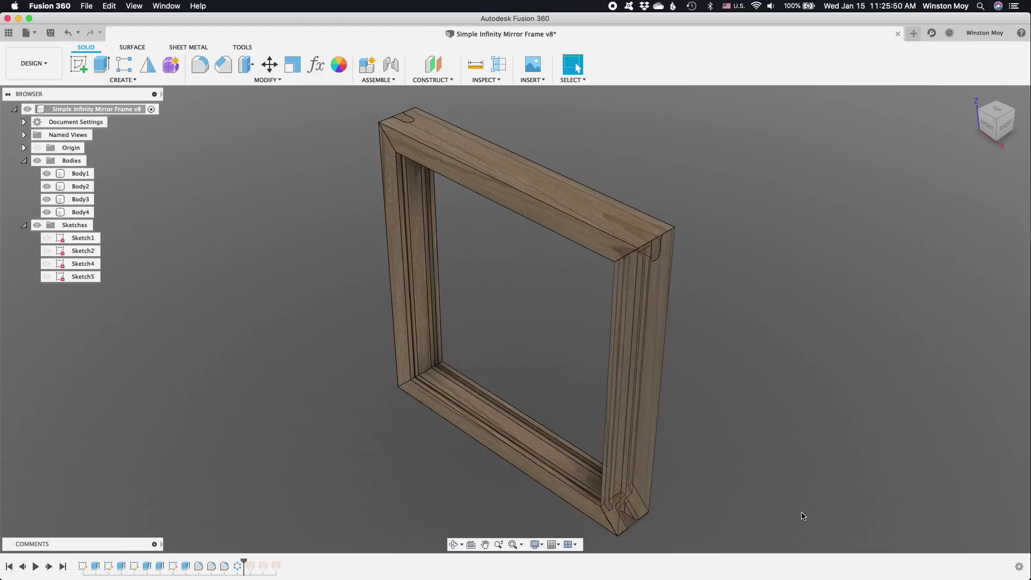
click(81, 199)
click(547, 331)
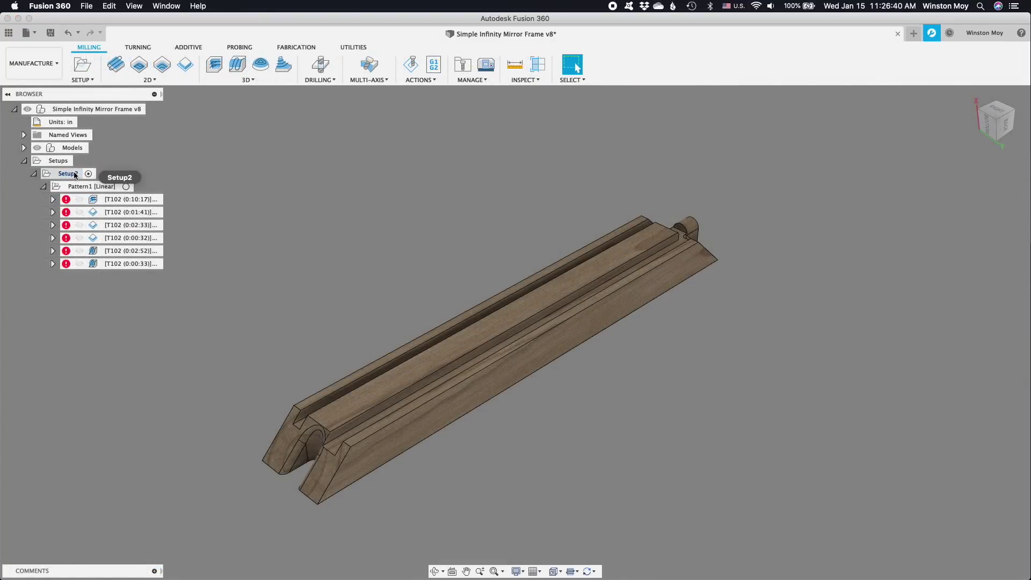
Review Setup2's stock size settings and close without changes.
right_click(75, 175)
click(92, 181)
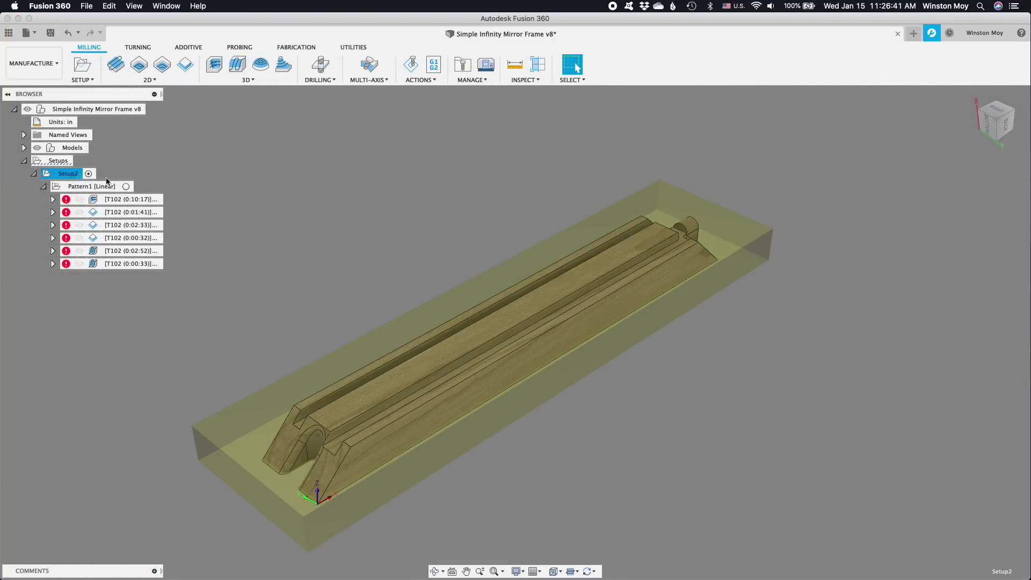
click(950, 173)
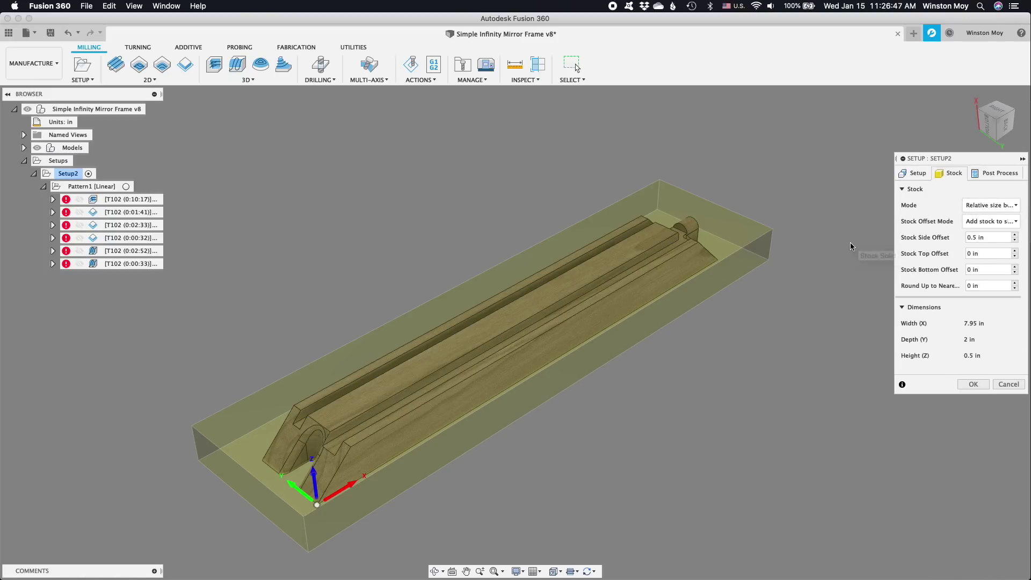
click(1019, 383)
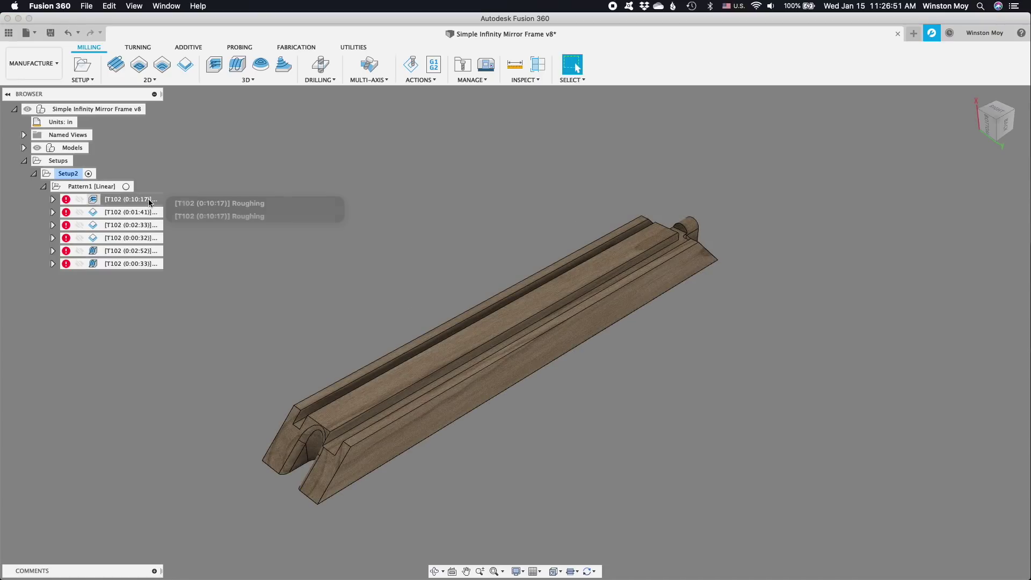
Check the Roughing pocket's passes and set its machining boundary to Silhouette.
click(151, 201)
right_click(151, 202)
click(178, 209)
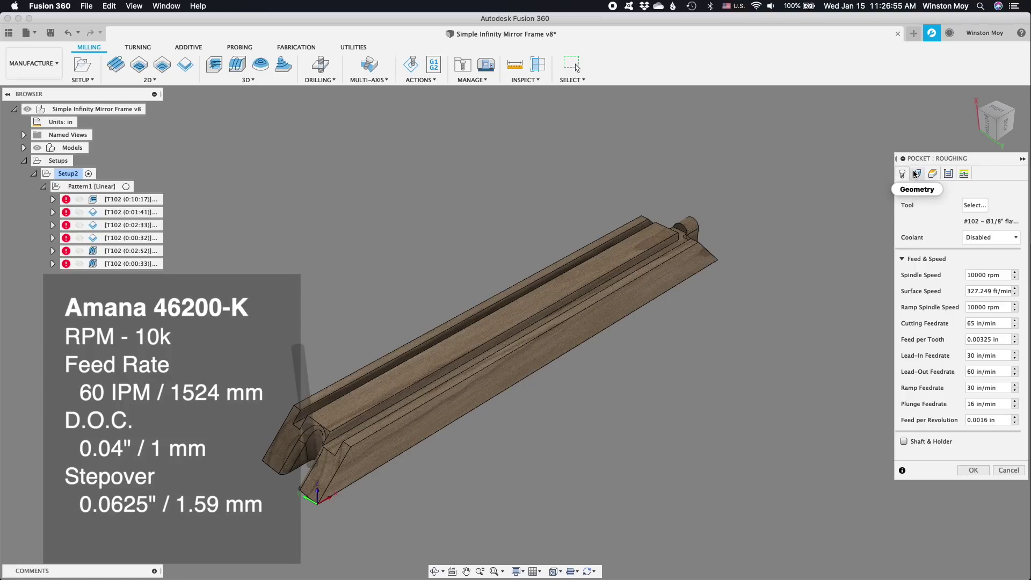
click(948, 174)
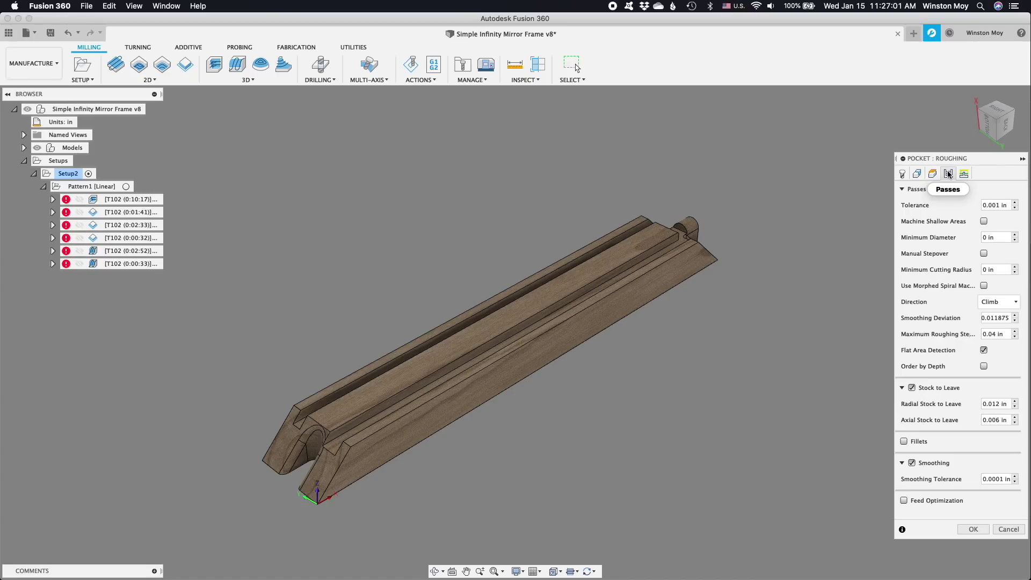
click(917, 174)
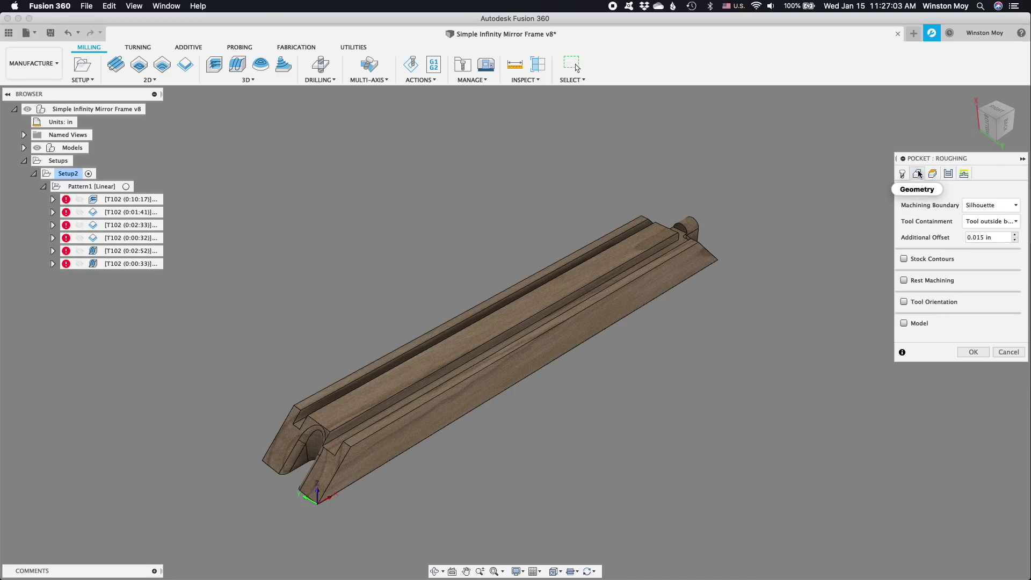
click(975, 206)
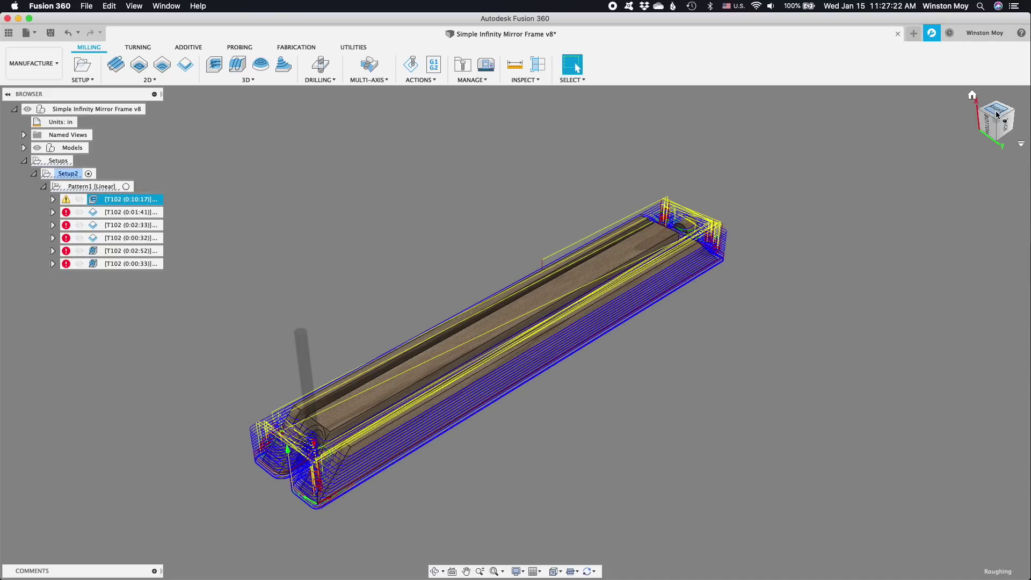
click(996, 111)
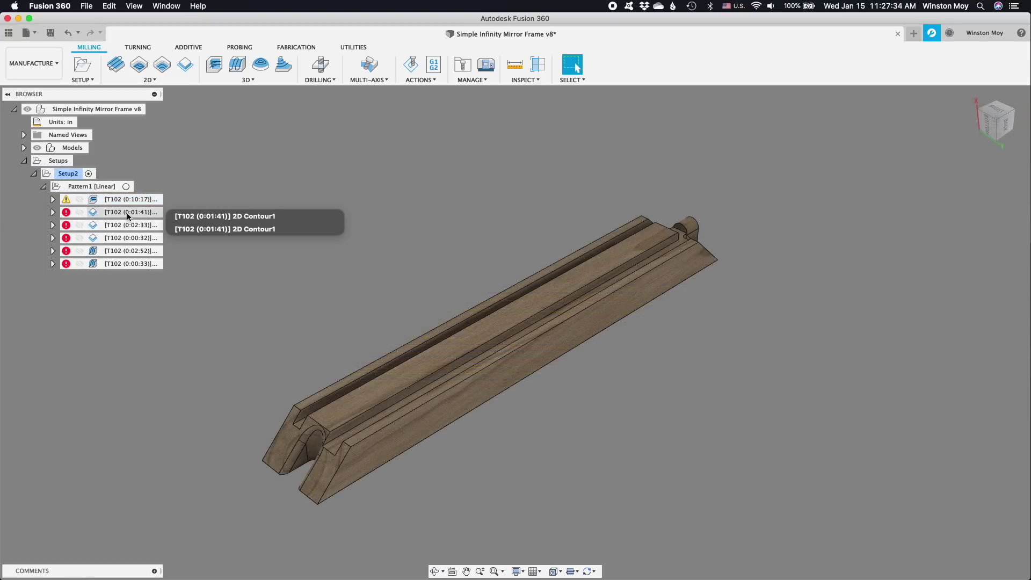
Open 2D Contour1's settings, cancel unchanged, and preview its toolpath along the grooves.
click(129, 213)
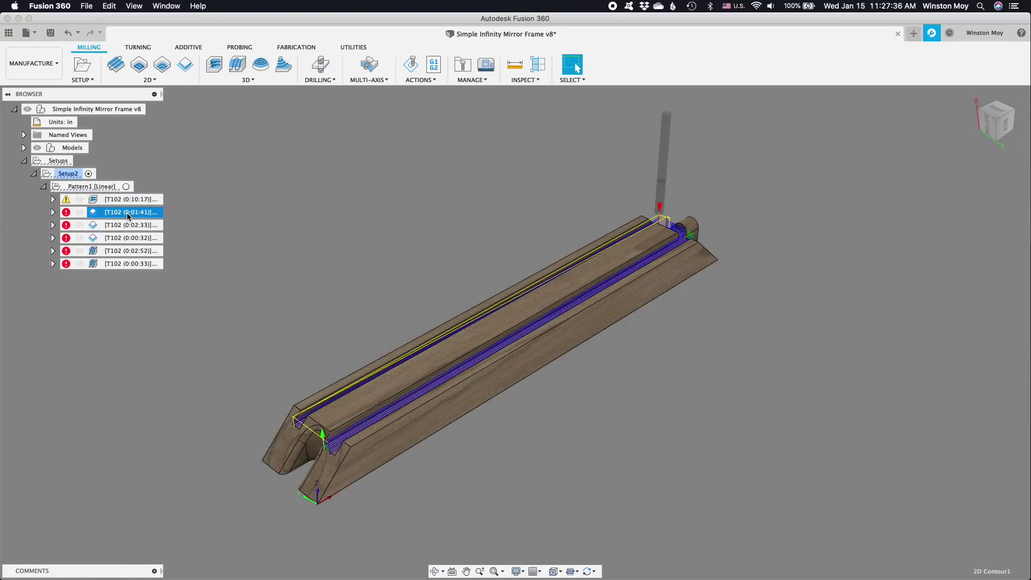
right_click(128, 216)
click(156, 220)
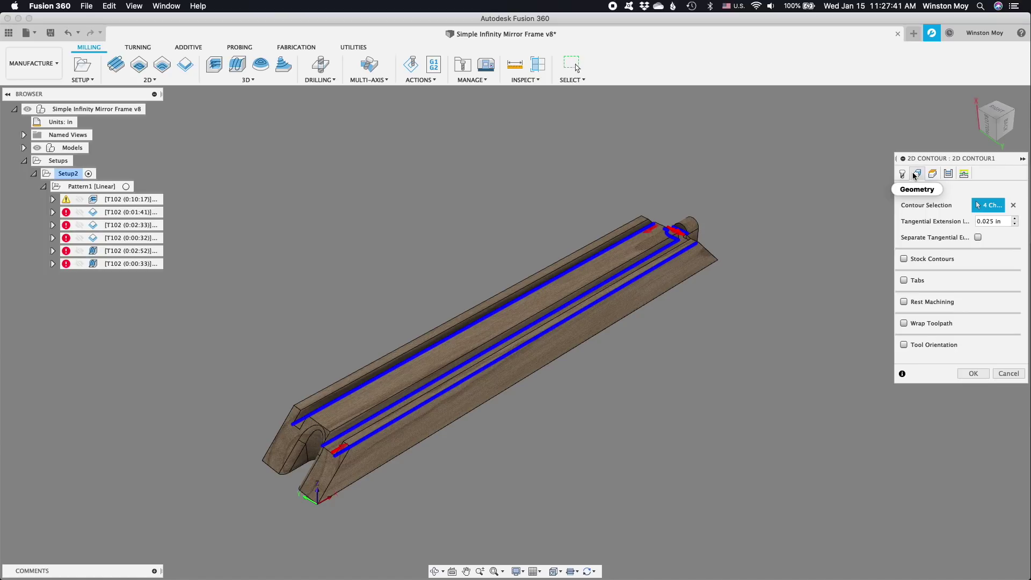
click(1007, 375)
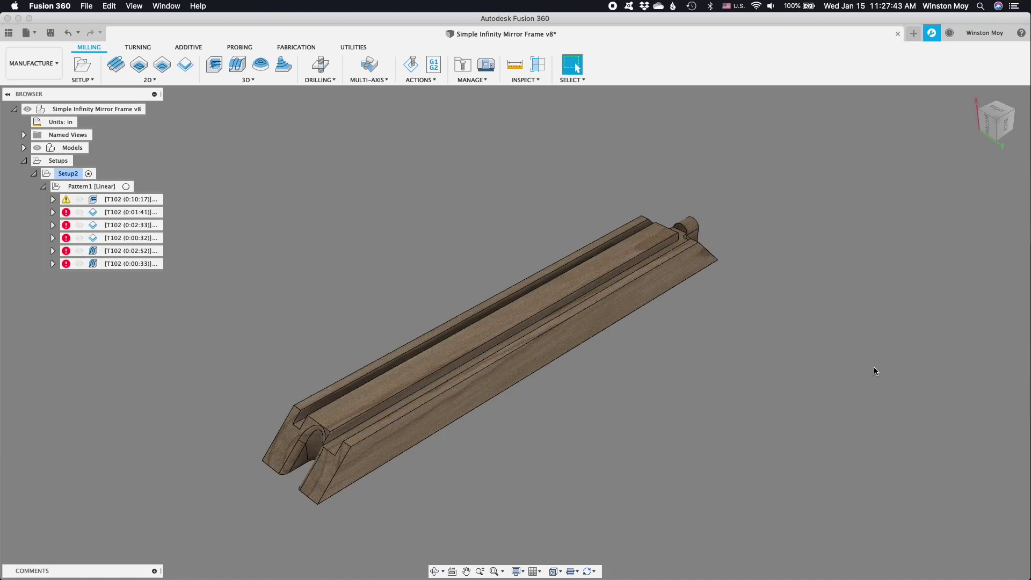
click(151, 215)
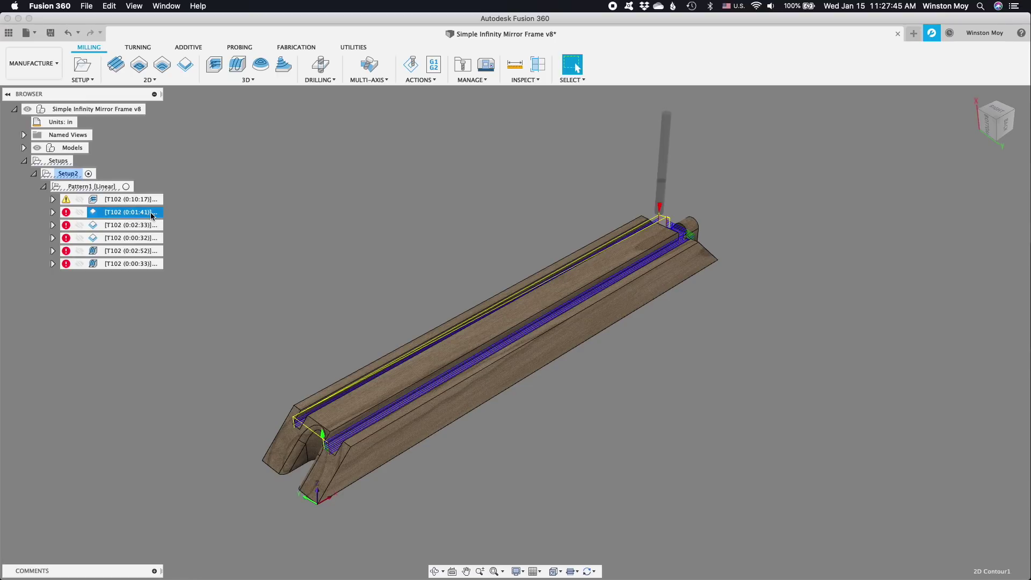
click(294, 302)
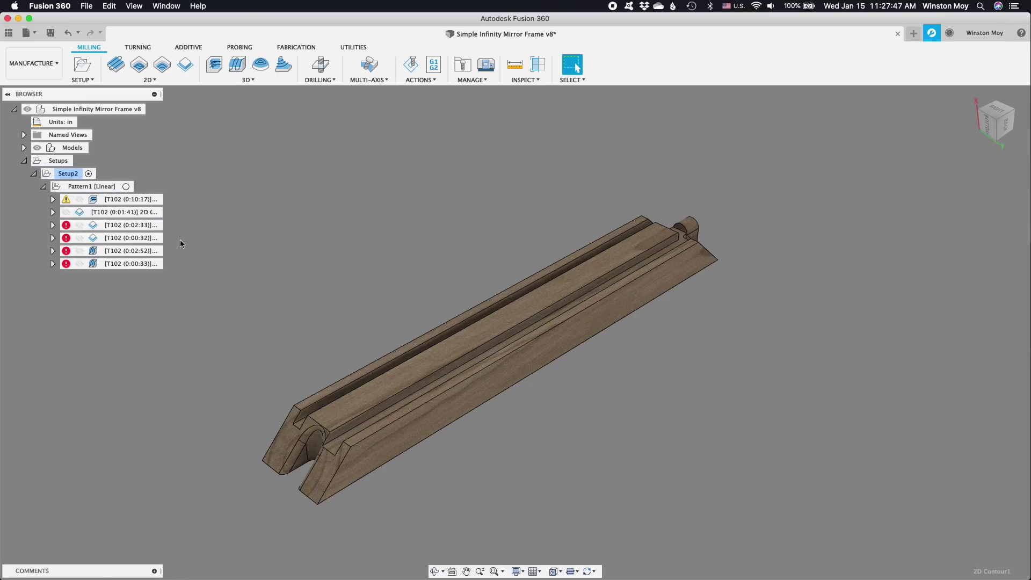
Regenerate the four remaining out-of-date operations with Ctrl+G.
click(127, 225)
shift+click(126, 251)
shift+click(124, 262)
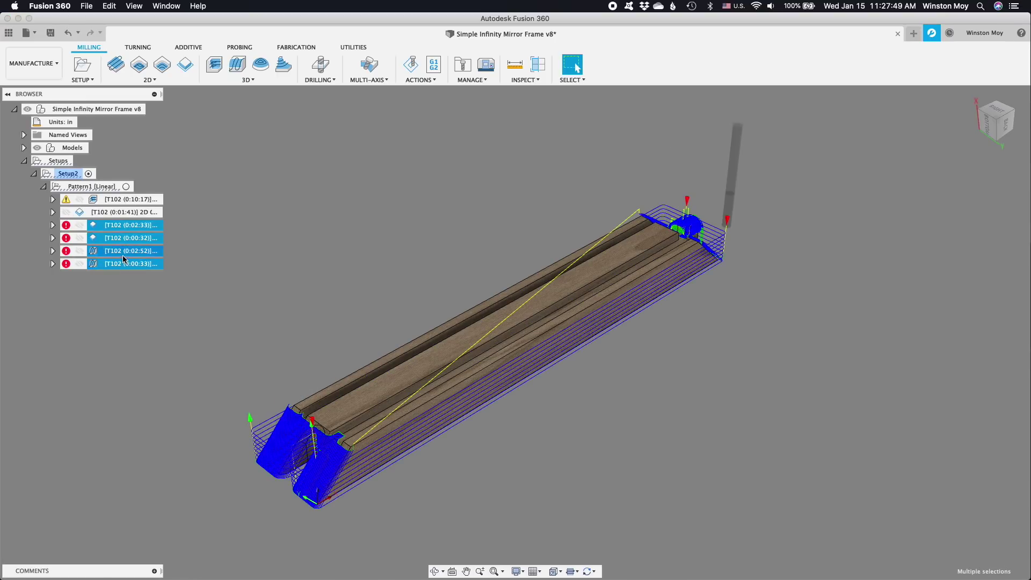
key(ctrl+g)
click(207, 236)
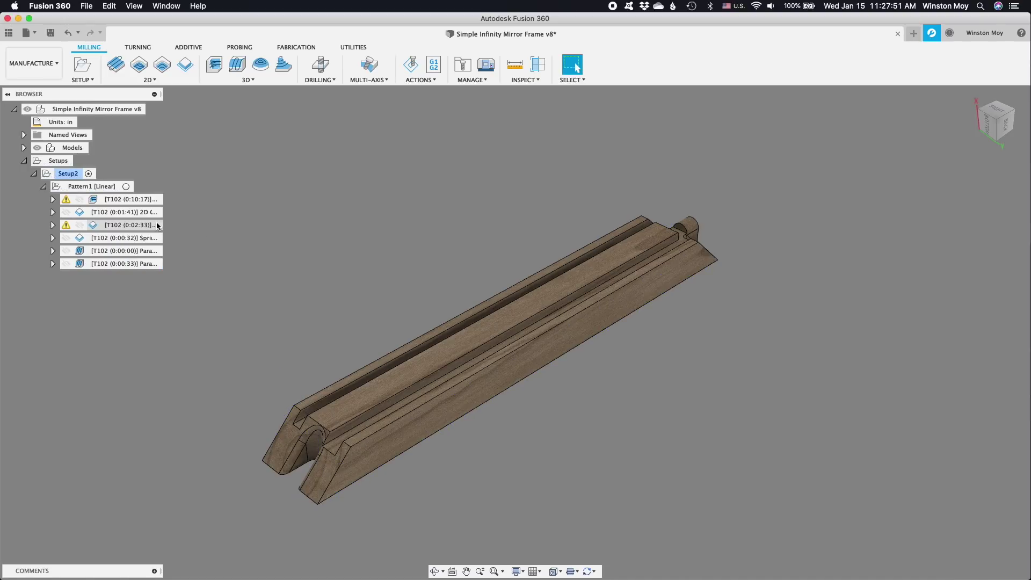
Preview the Finishing Profile, Spring Profile and Parallel3 toolpaths in turn.
click(146, 224)
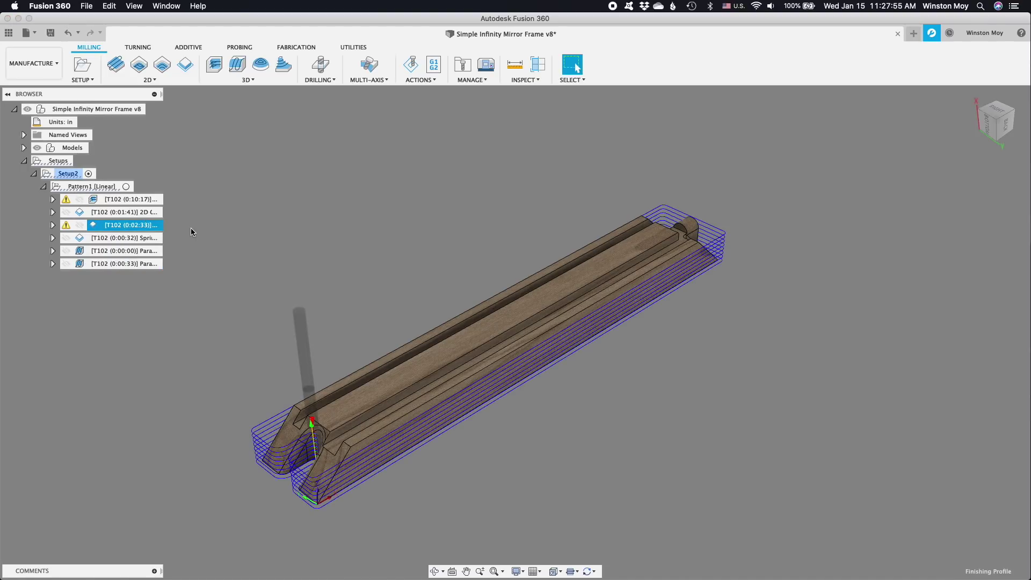
click(138, 239)
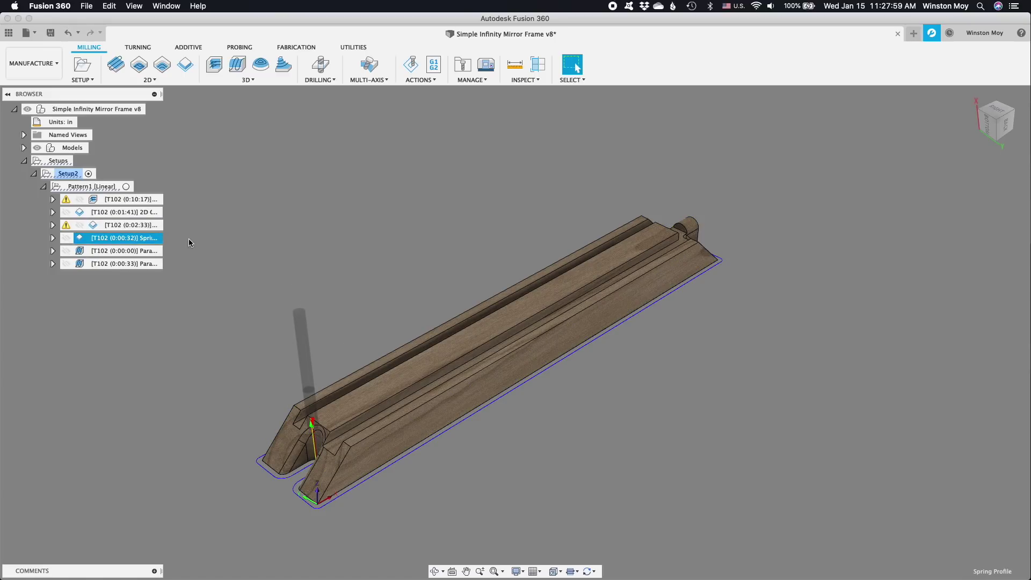
click(143, 253)
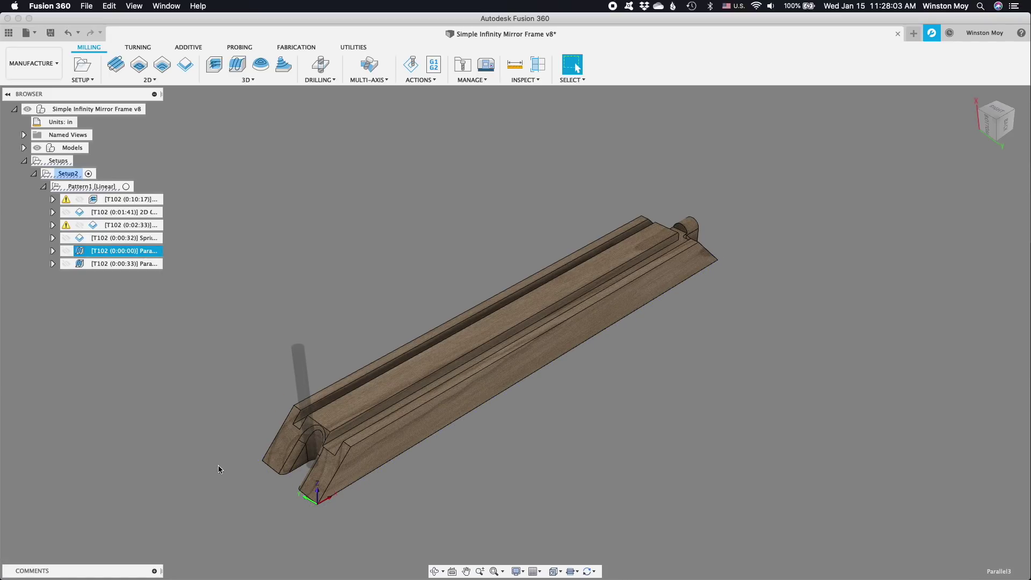
Zoom and orbit around the rounded notched end to inspect Parallel3's coverage, then deselect.
scroll(218, 465, up, 5)
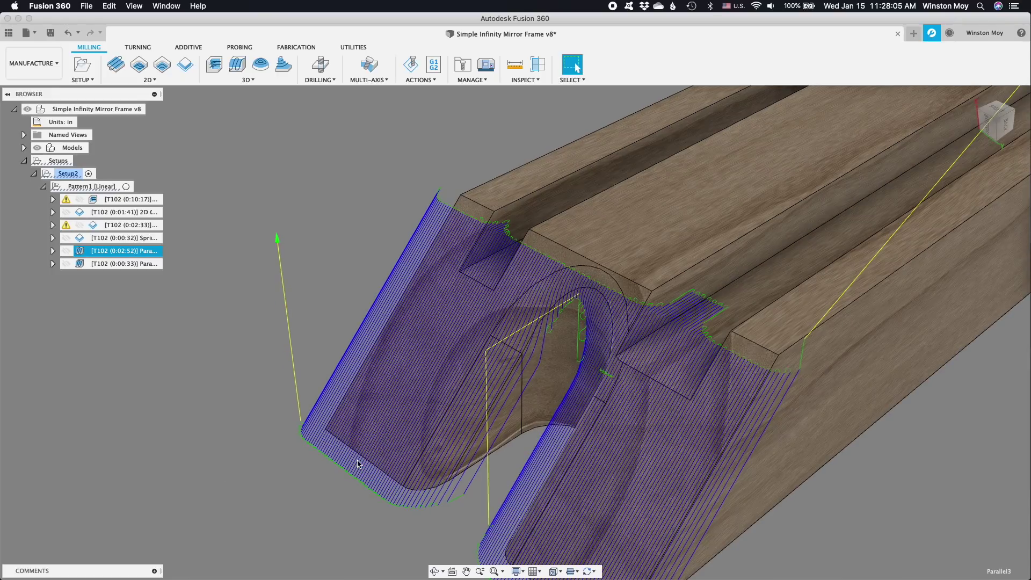
middle_drag(482, 508, 440, 440)
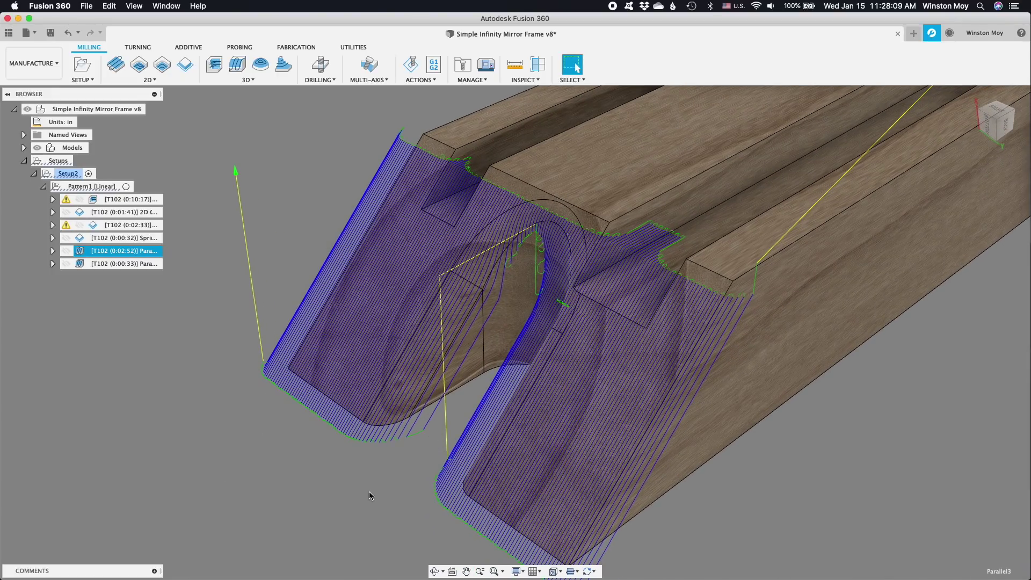
scroll(331, 491, down, 10)
shift+middle_drag(331, 491, 349, 481)
click(576, 67)
shift+middle_drag(617, 161, 913, 113)
click(991, 117)
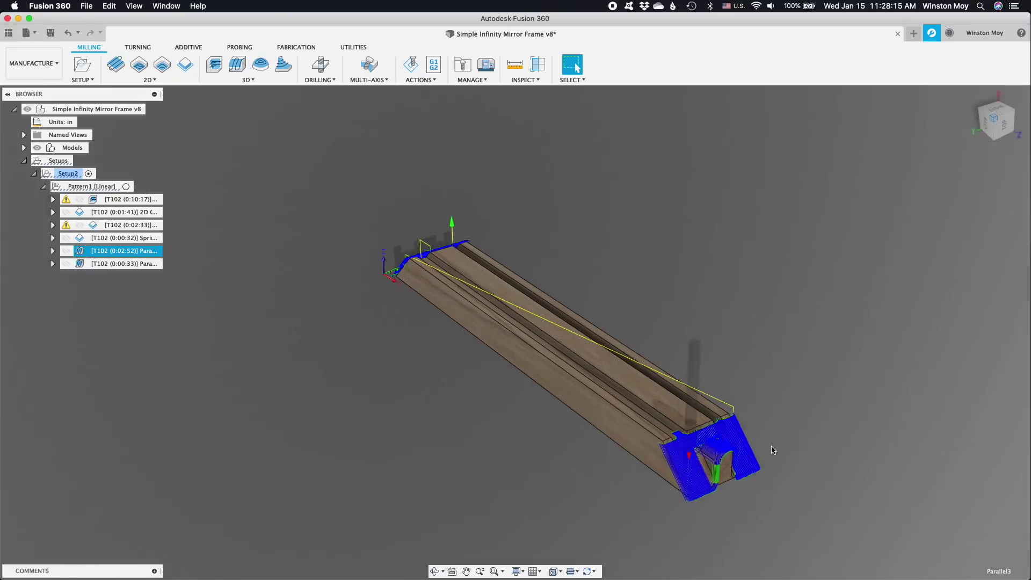
scroll(799, 460, up, 5)
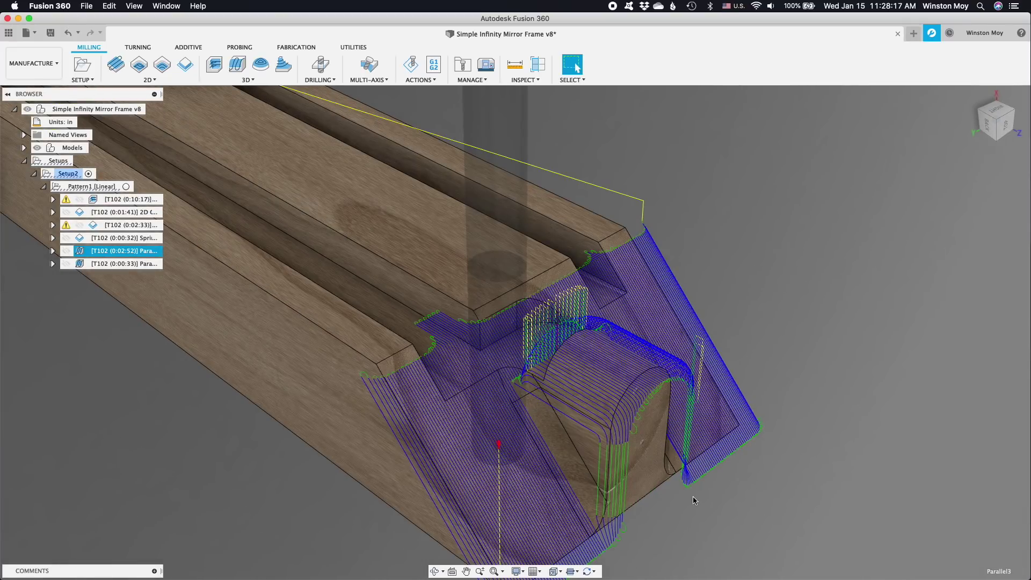
shift+middle_drag(692, 501, 645, 440)
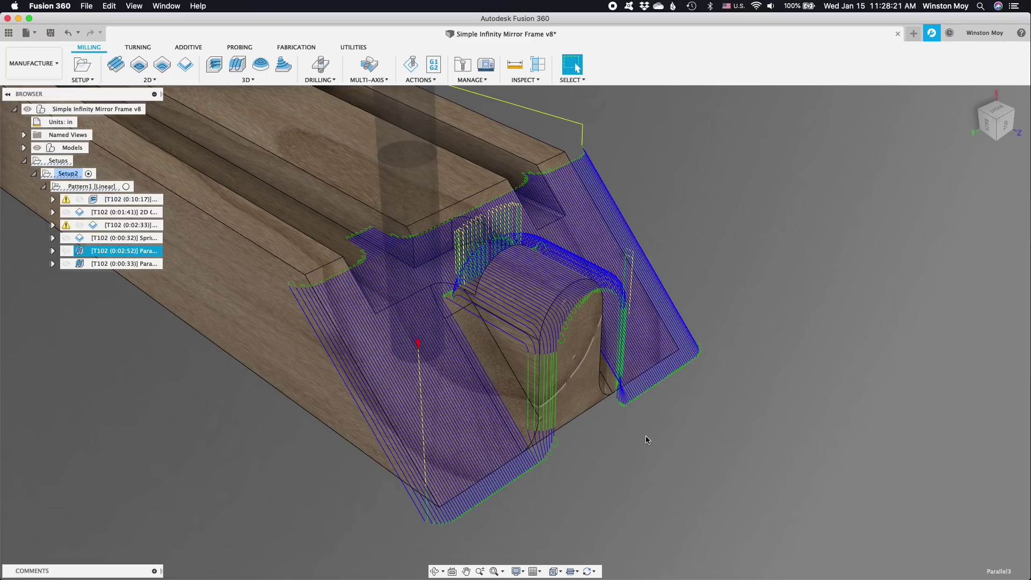
click(642, 458)
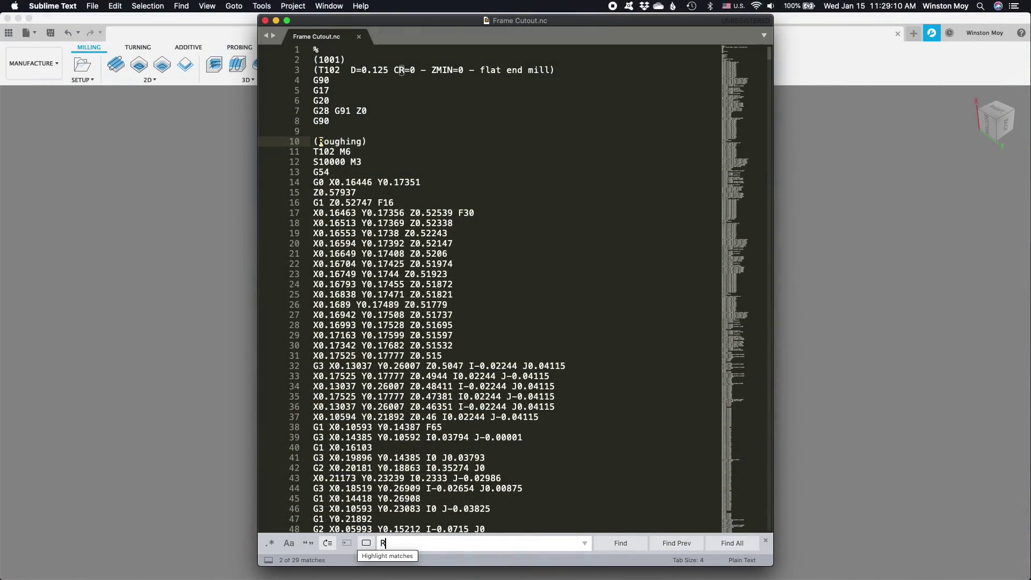
Step through the four Roughing matches in Frame Cutout.nc and return to the first.
click(629, 544)
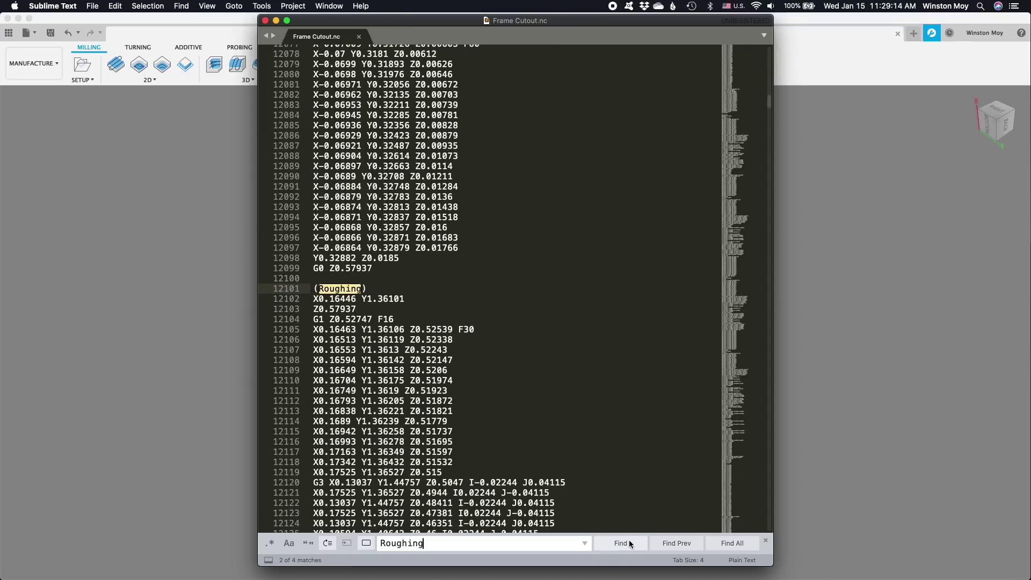
click(630, 544)
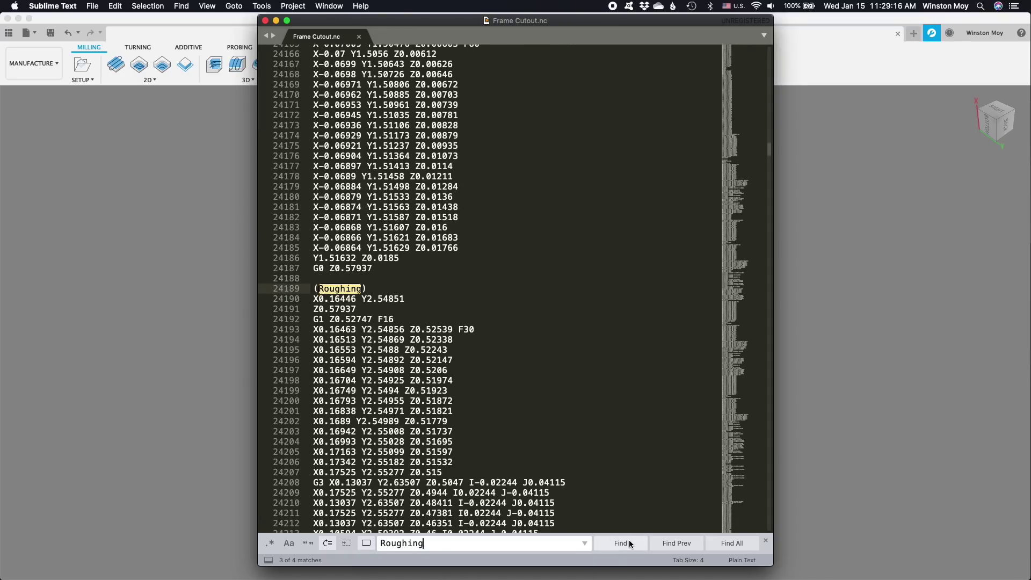
click(629, 543)
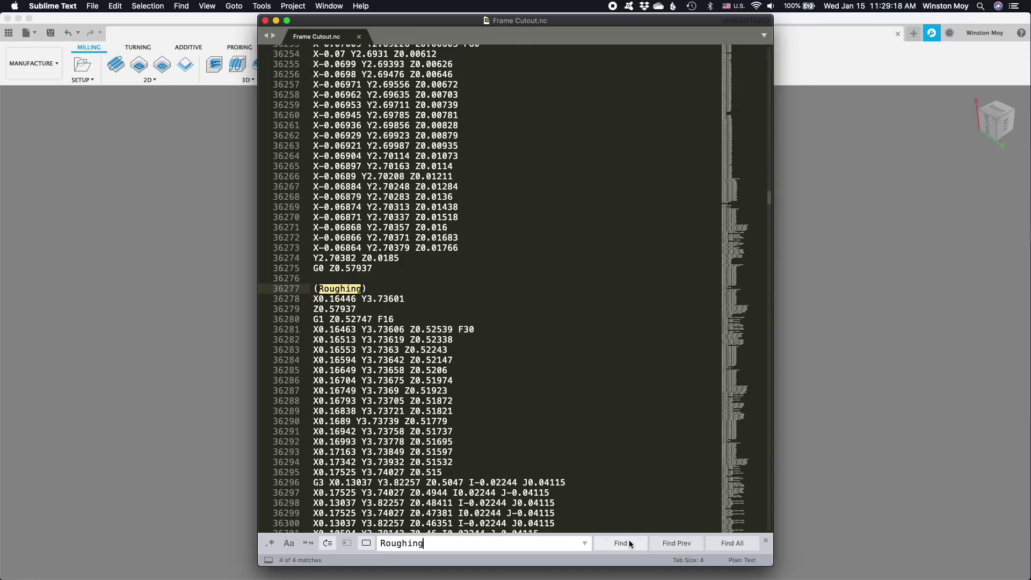
click(629, 542)
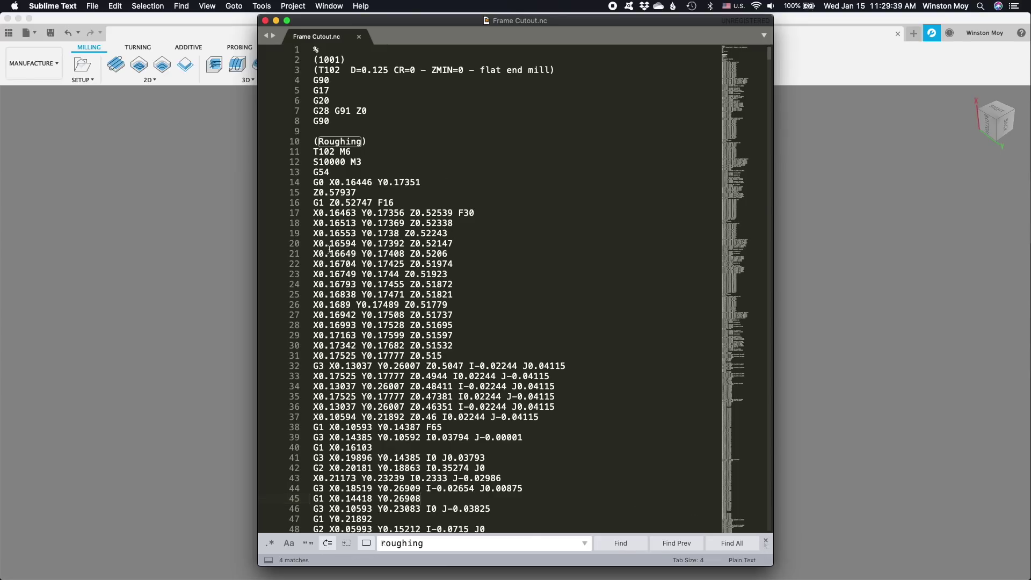
Delete lines 16 through the fourth (Roughing) block, removing the leftover header lines.
click(314, 203)
key(super+shift+Down)
key(super+v)
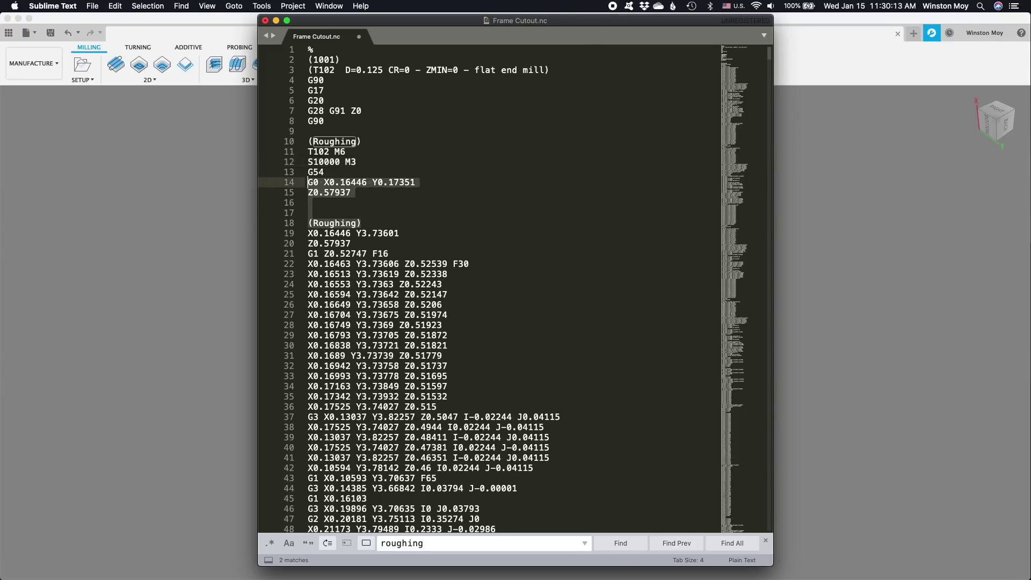
key(BackSpace)
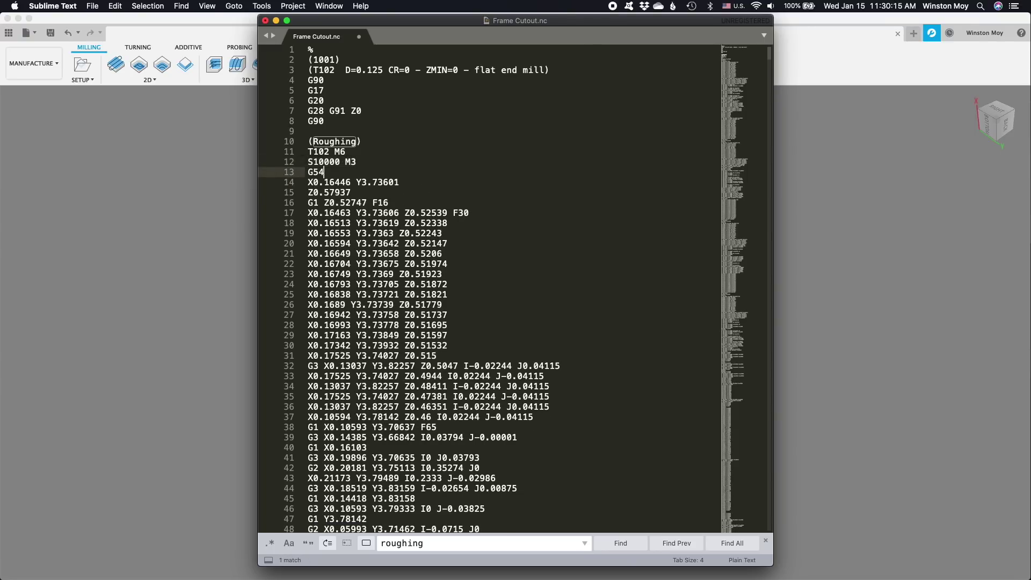